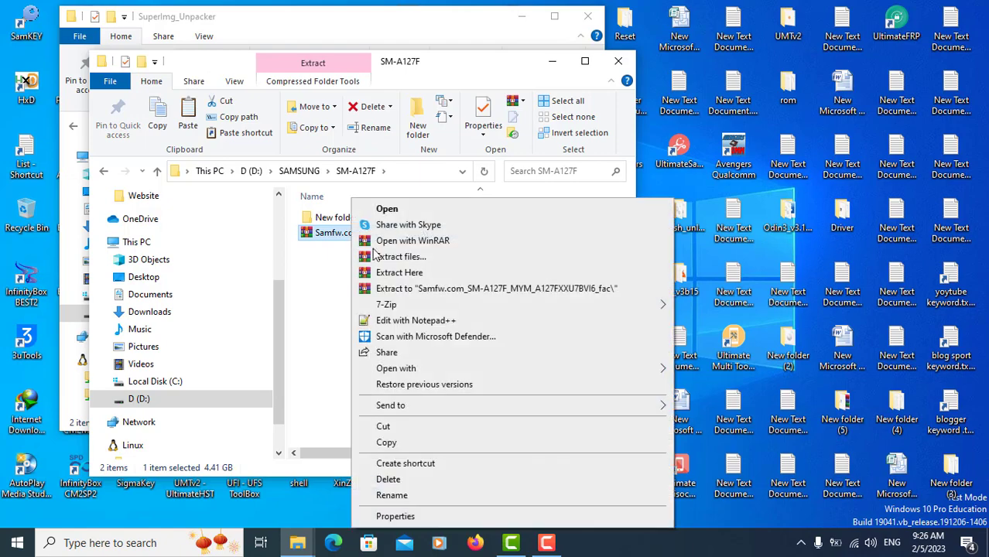
Extract the Samfw.com_SM-A127F_MYM_A127FXXU7BVI6_fac.zip archive into a folder of the same name and open that folder
click(363, 257)
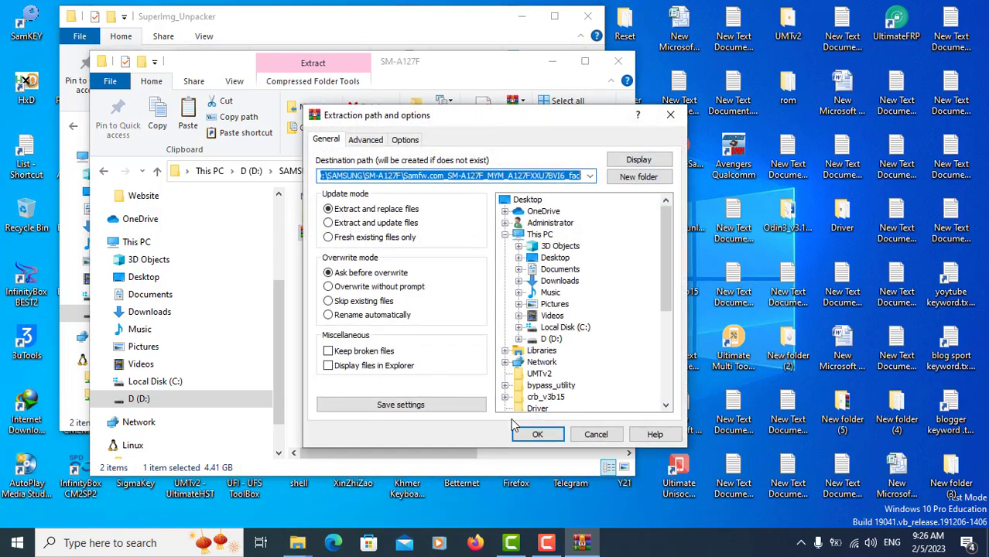
click(524, 433)
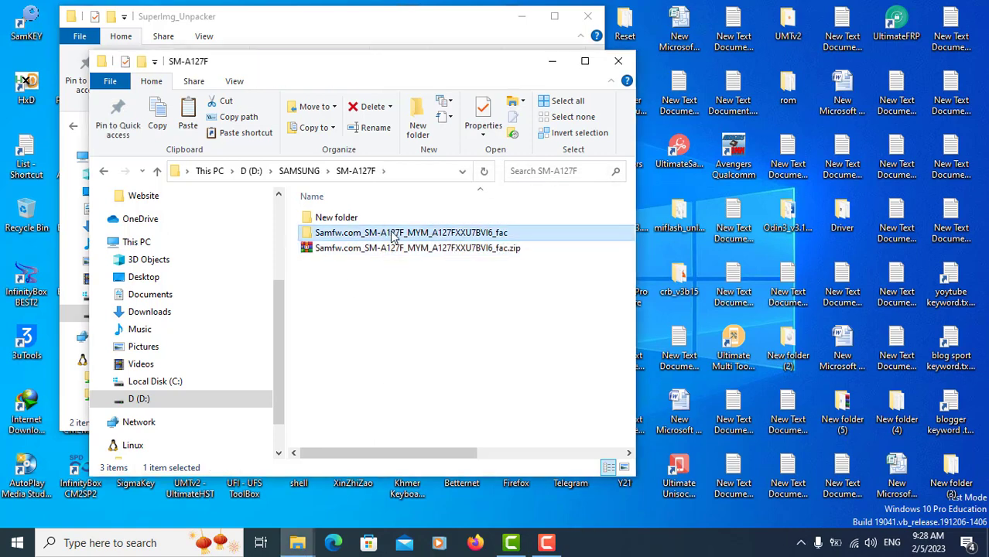
double_click(364, 232)
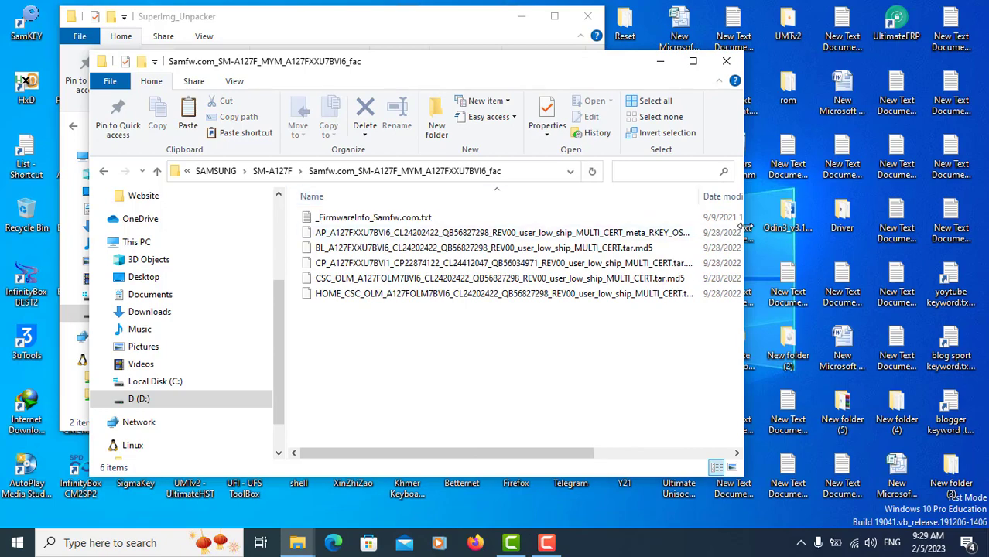
Rename the AP firmware file by removing the .md5 extension so its name ends in .tar
double_click(682, 200)
click(354, 234)
right_click(355, 234)
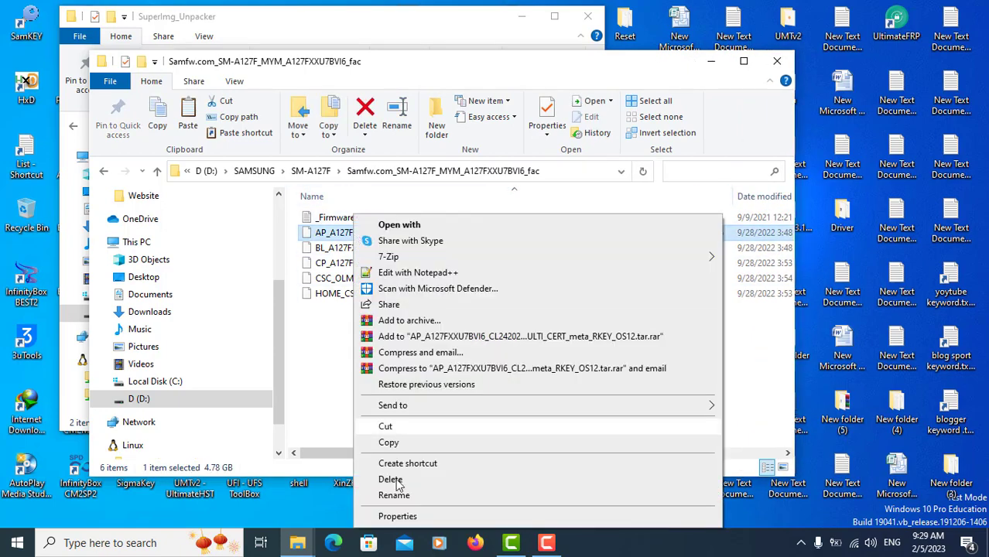
click(396, 493)
click(726, 232)
key(BackSpace)
key(BackSpace)
key(BackSpace)
key(BackSpace)
key(Return)
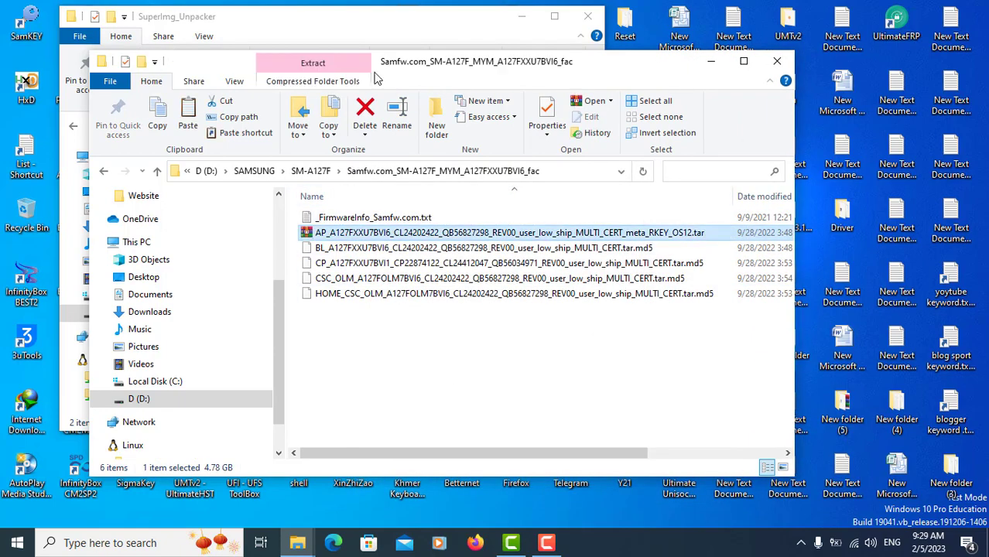
Extract the AP .tar archive into a folder of its own name and open the extracted folder
drag(376, 73, 374, 84)
right_click(380, 244)
click(442, 255)
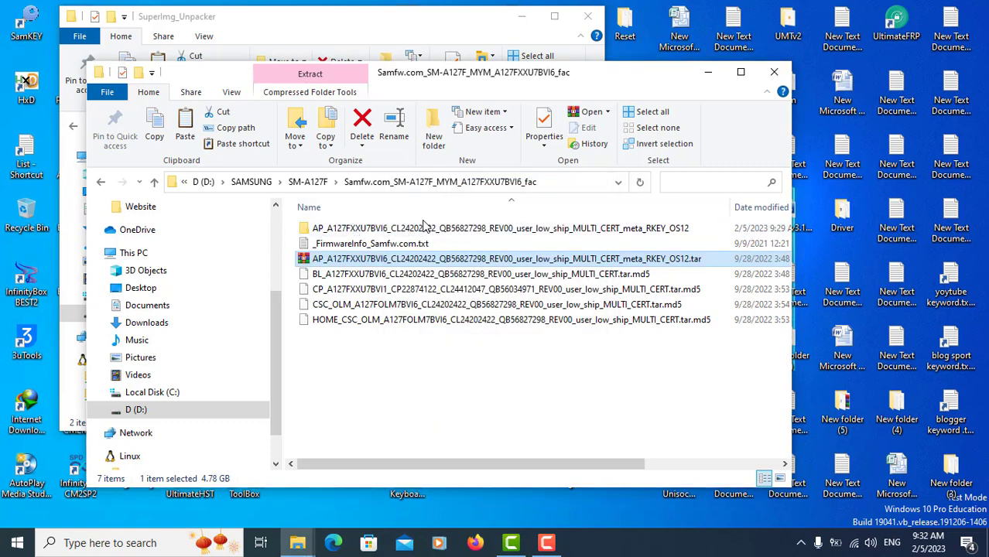
click(418, 231)
double_click(418, 230)
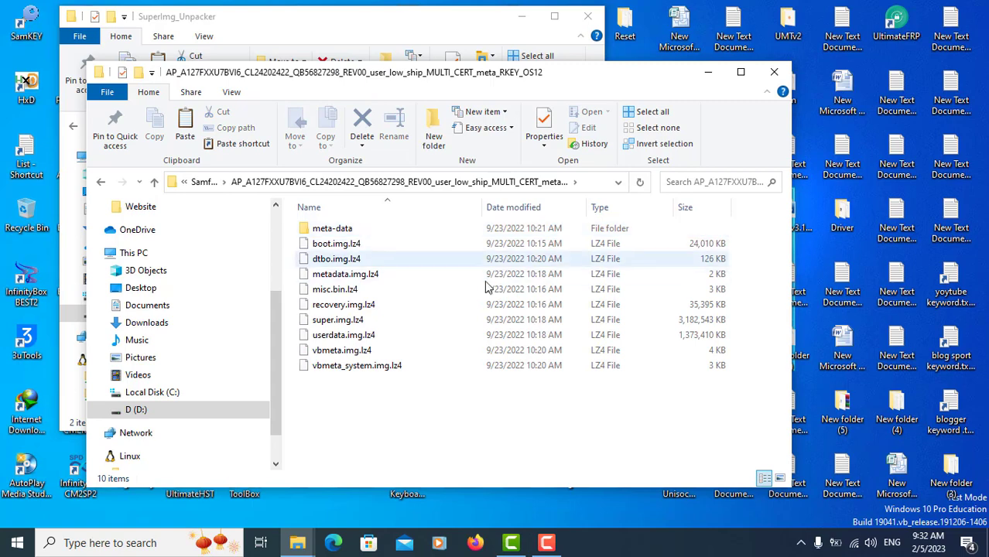
Minimize the SuperImg_Unpacker window, clear space on the desktop and open the lz4_v1_8_3_win32 folder there
click(334, 322)
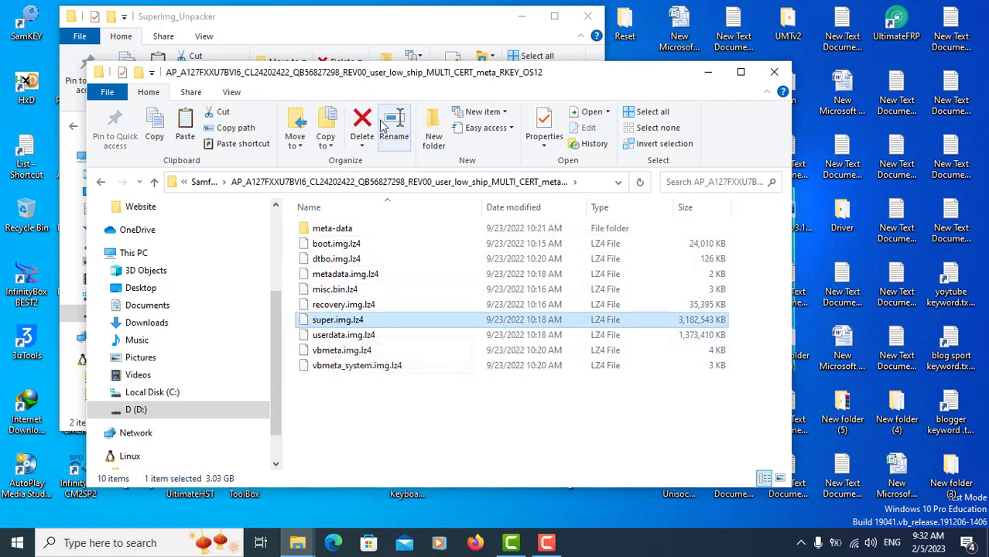
drag(366, 85, 590, 99)
click(521, 16)
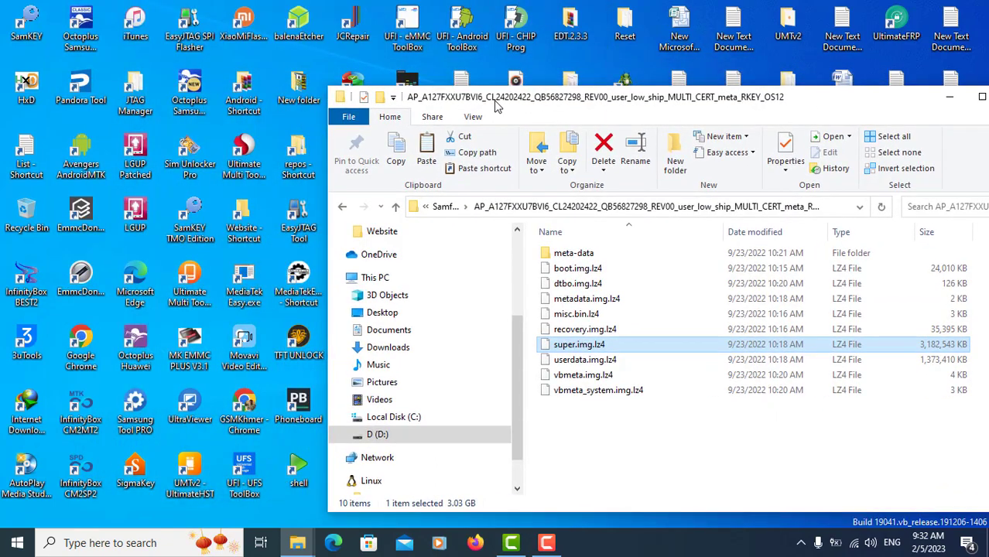
drag(499, 100, 625, 91)
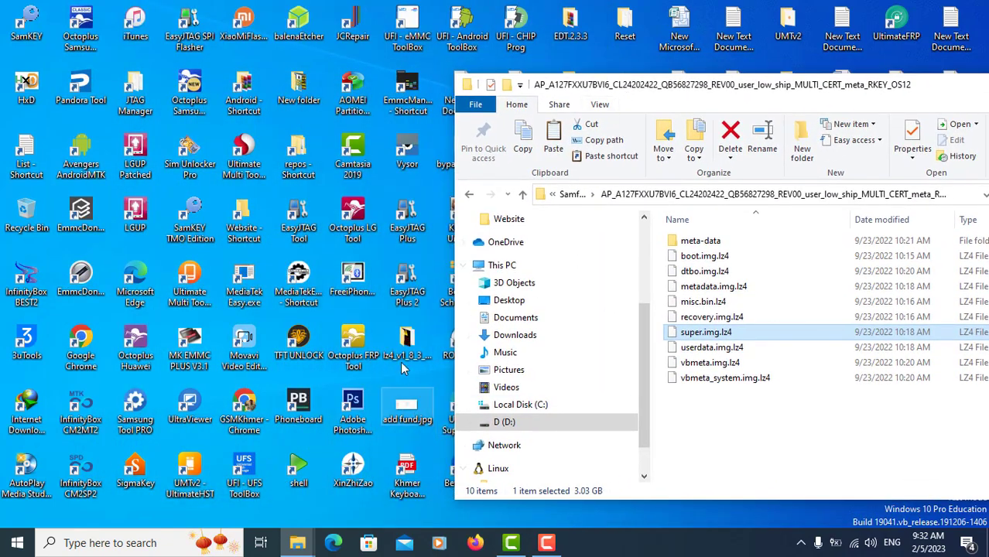
click(406, 355)
double_click(406, 355)
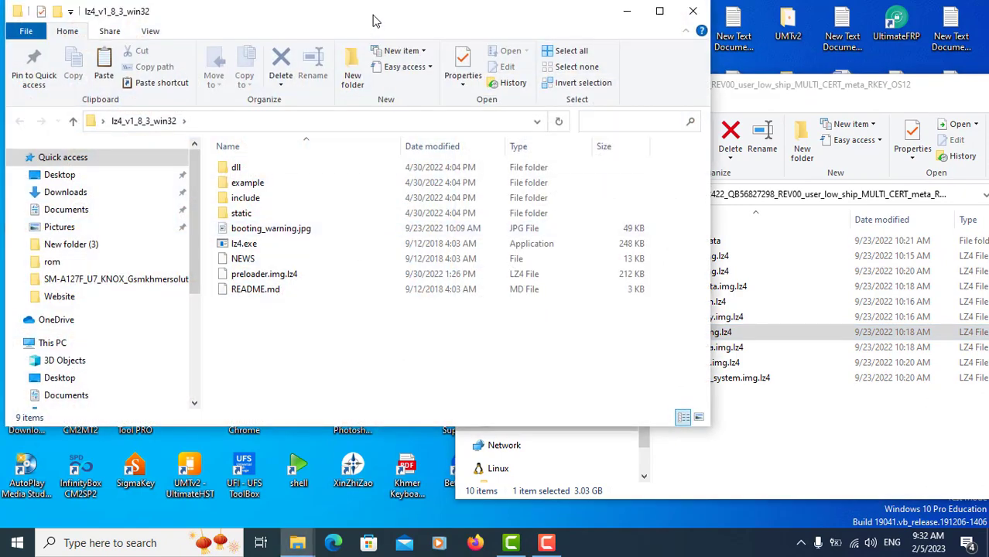
Arrange the two folder windows side by side and decompress super.img.lz4 with lz4.exe
drag(371, 21, 363, 33)
drag(776, 90, 657, 83)
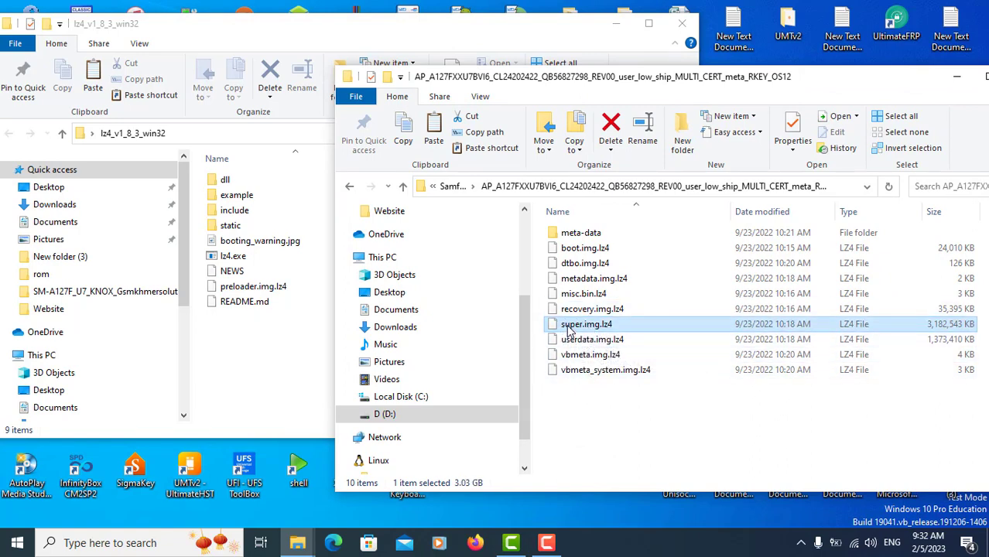
drag(571, 329, 251, 257)
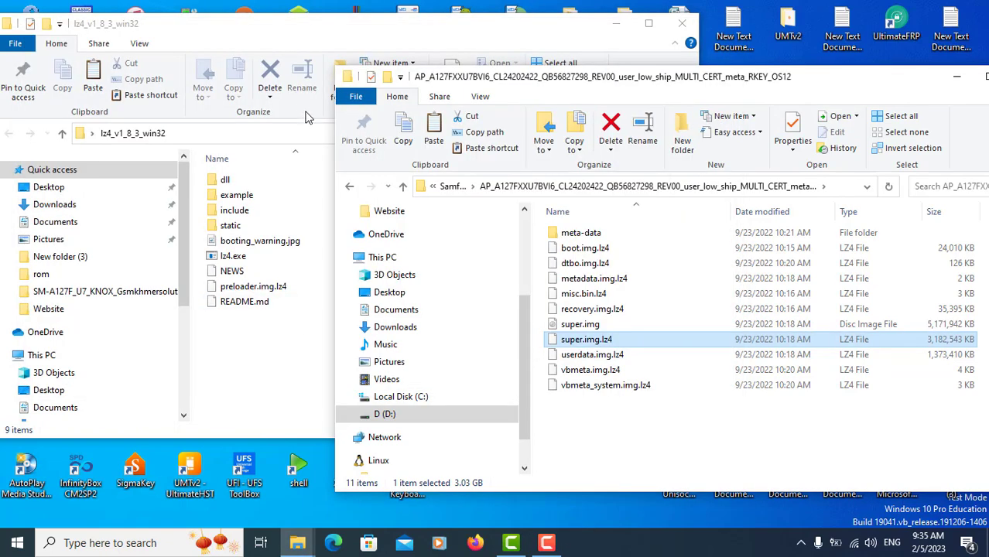
Close the lz4_v1_8_3_win32 folder window, keeping the folder with the decompressed super.img open
click(567, 326)
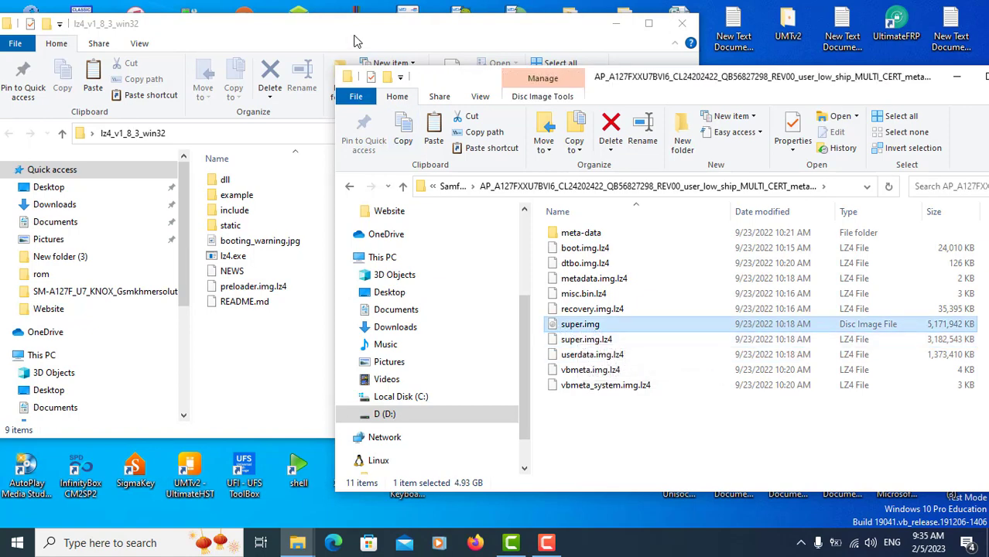
click(356, 41)
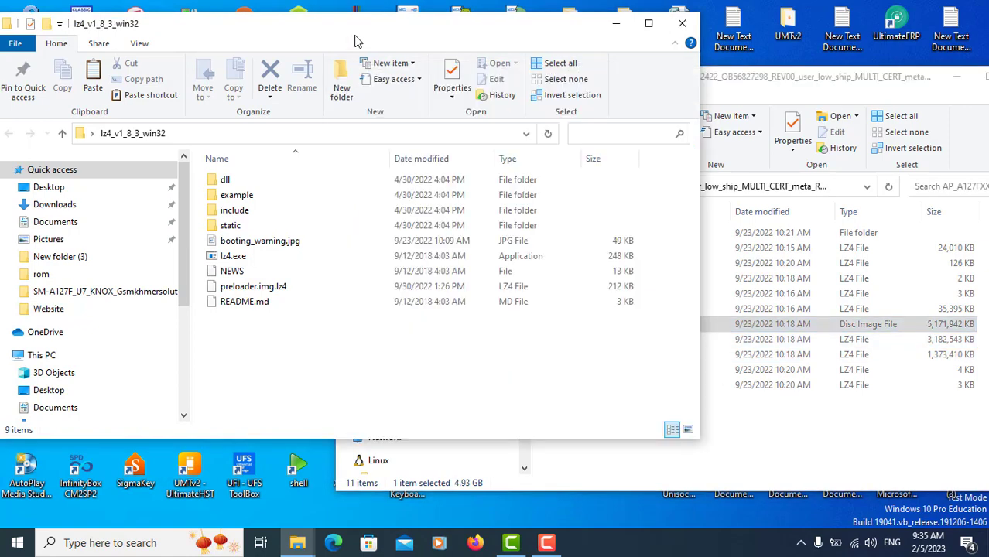
click(681, 23)
drag(445, 85, 454, 67)
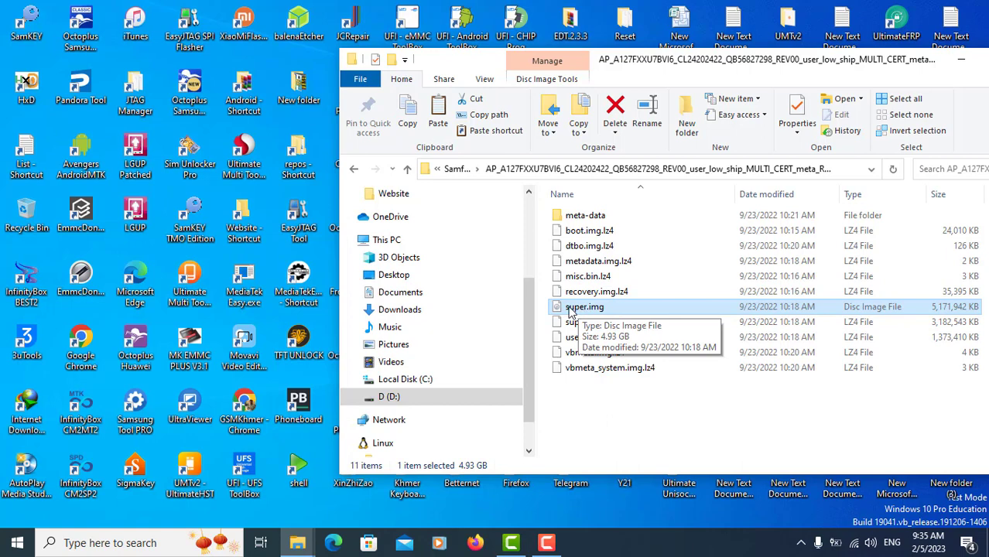
click(572, 327)
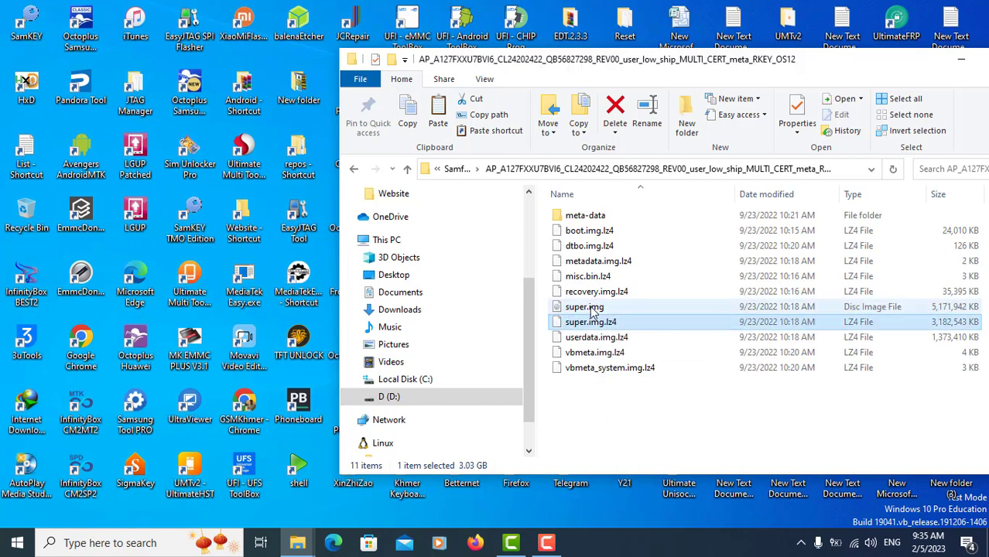
Bring back the SuperImg_Unpacker folder beside the AP firmware folder and move super.img into it
click(302, 547)
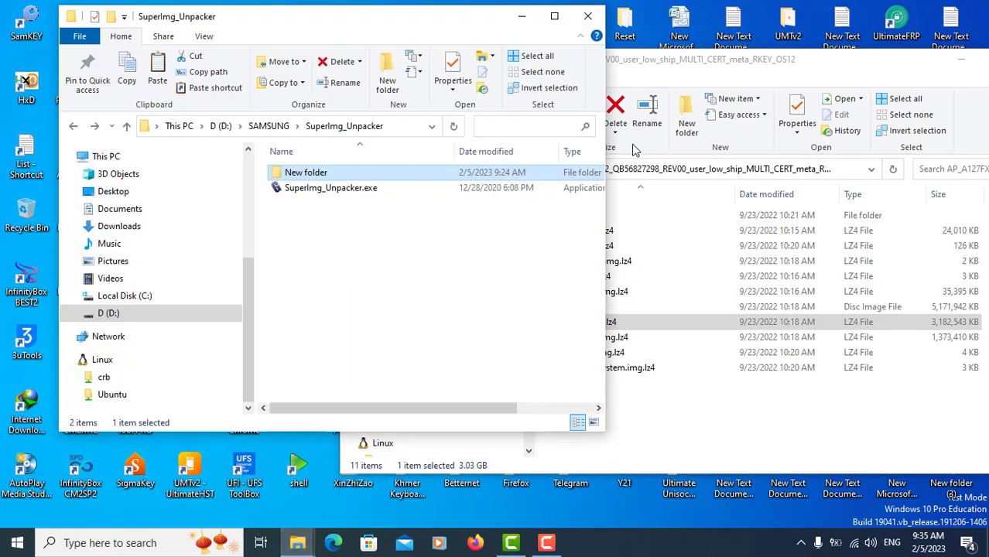
click(632, 80)
drag(486, 64, 521, 60)
click(308, 27)
drag(308, 28, 261, 41)
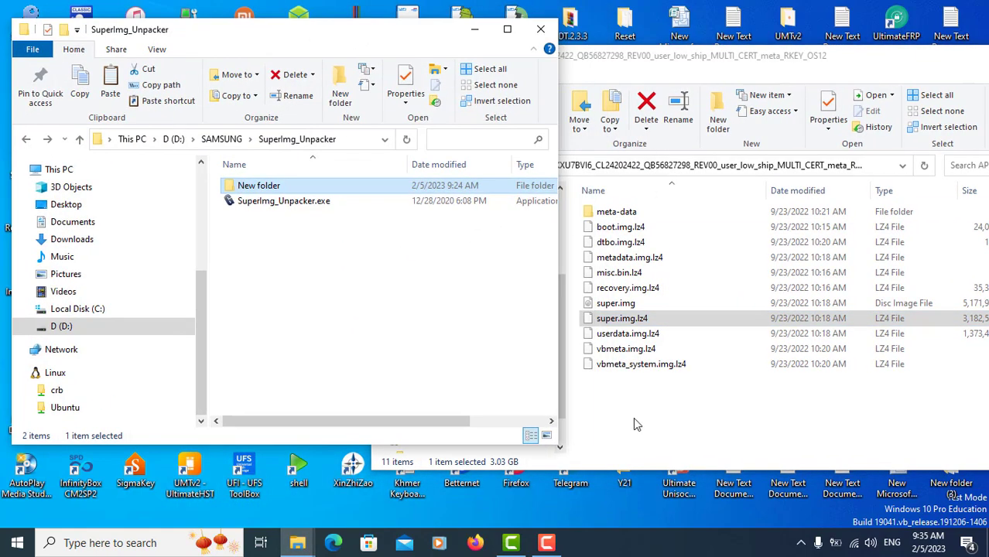
drag(601, 305, 272, 340)
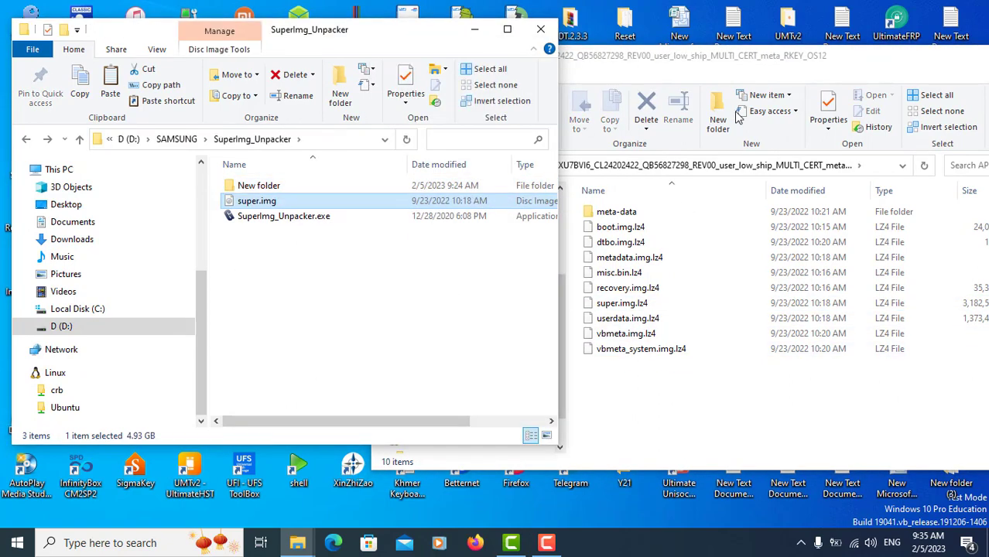
Close the extracted AP firmware folder window
click(747, 67)
drag(756, 52, 636, 83)
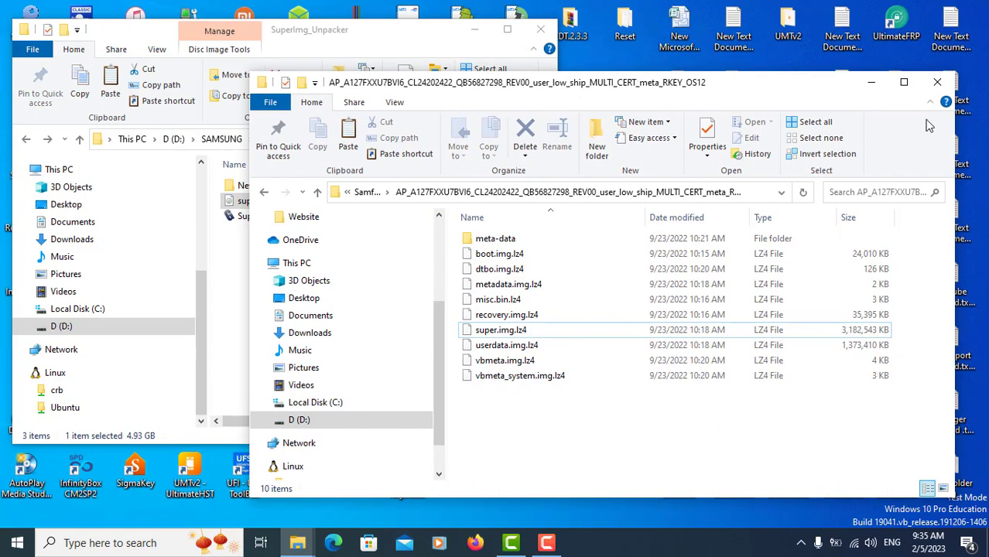
click(938, 81)
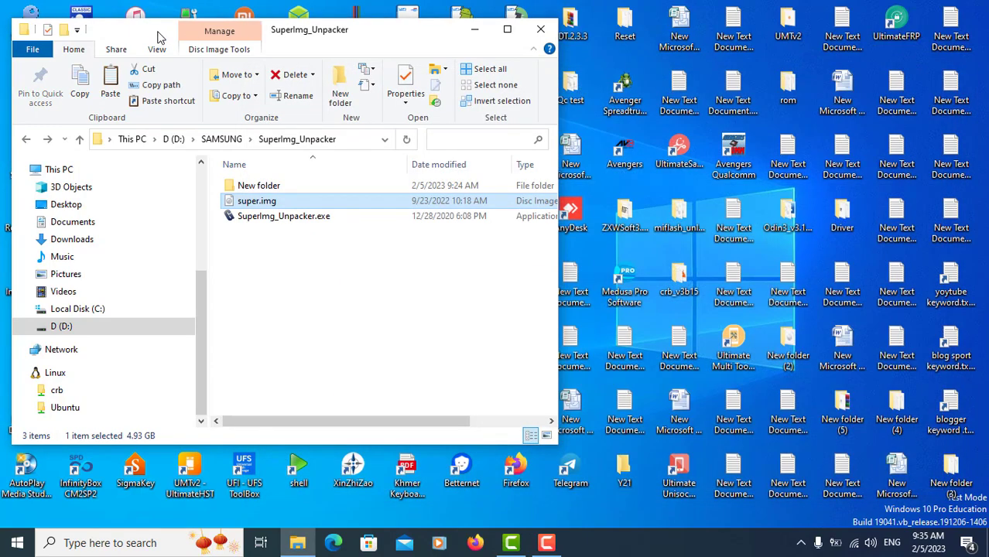
Launch SuperImg_Unpacker.exe from the SuperImg_Unpacker folder
drag(157, 37, 178, 96)
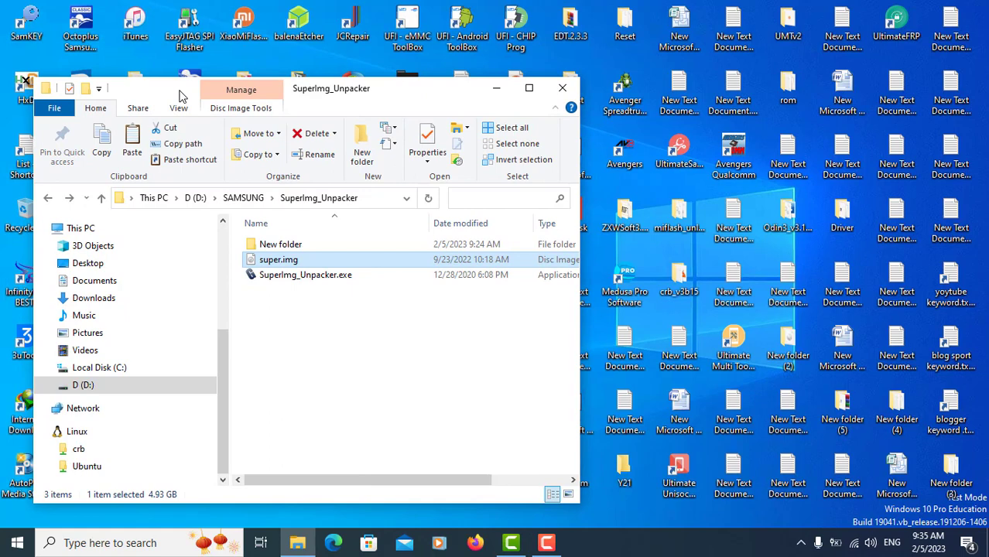
click(277, 278)
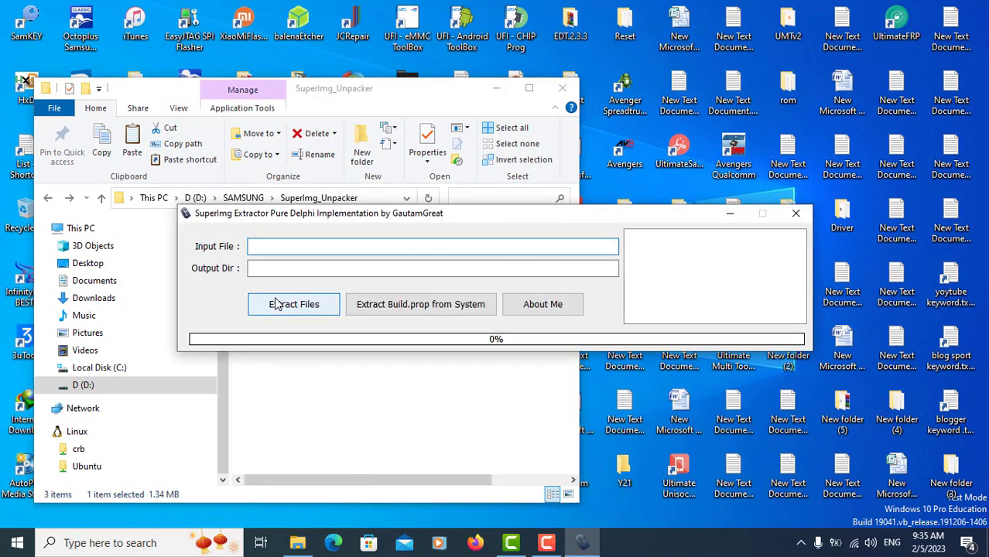
drag(345, 221, 284, 211)
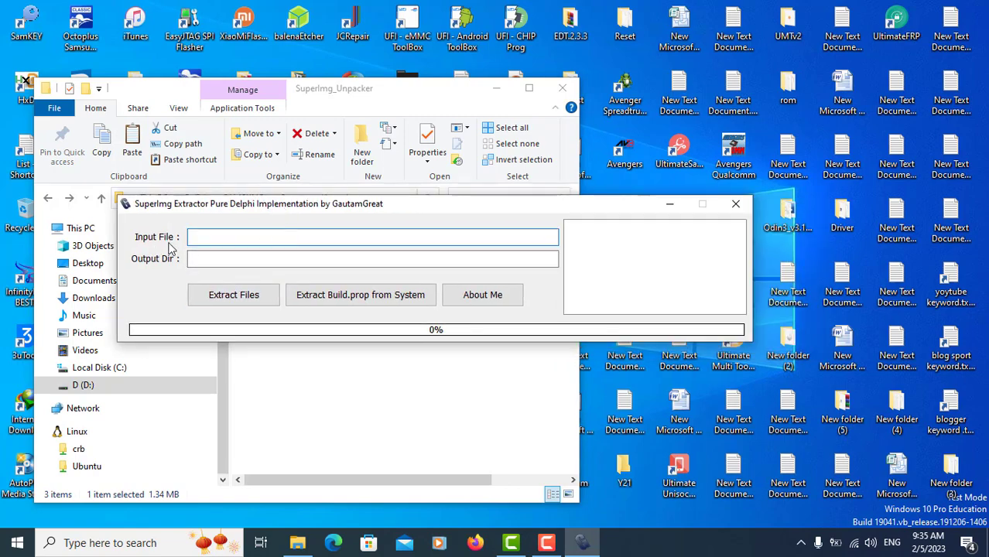
click(321, 236)
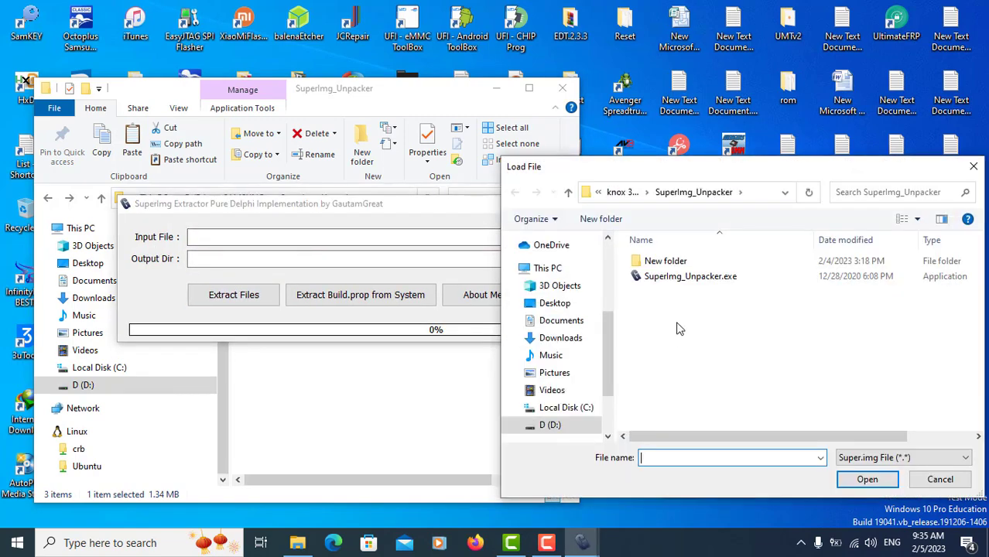
drag(712, 177, 423, 172)
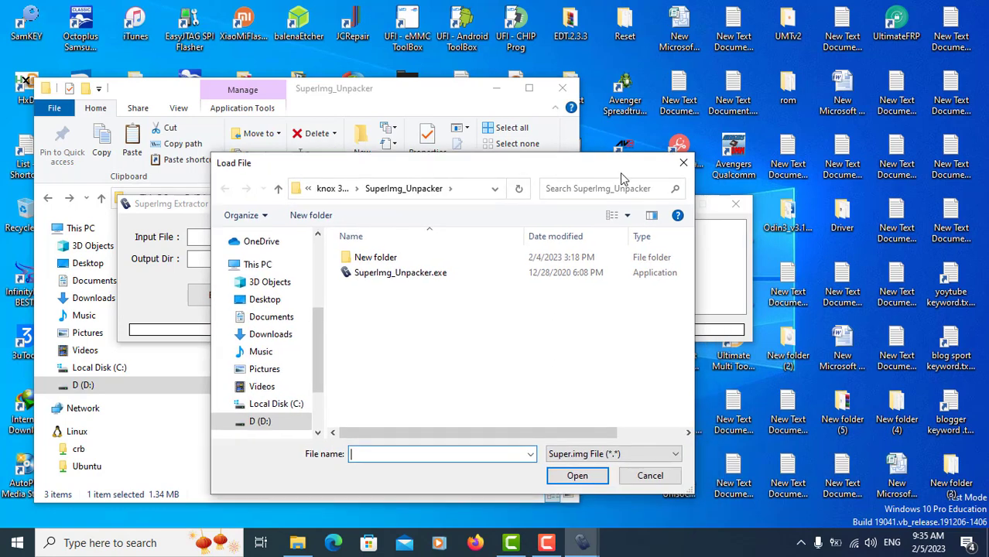
click(679, 166)
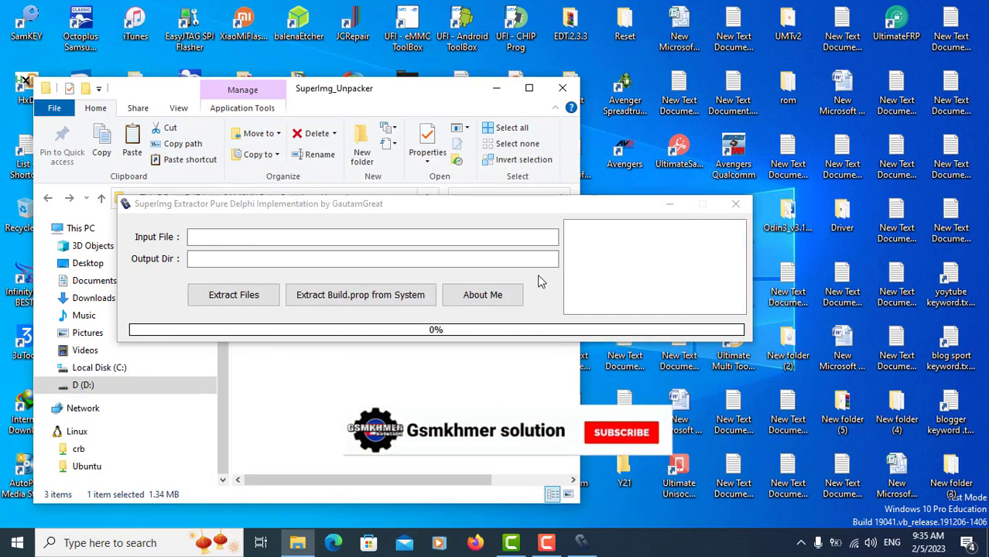
Copy the path of the SuperImg_Unpacker folder, D:\SAMSUNG\SuperImg_Unpacker
click(325, 114)
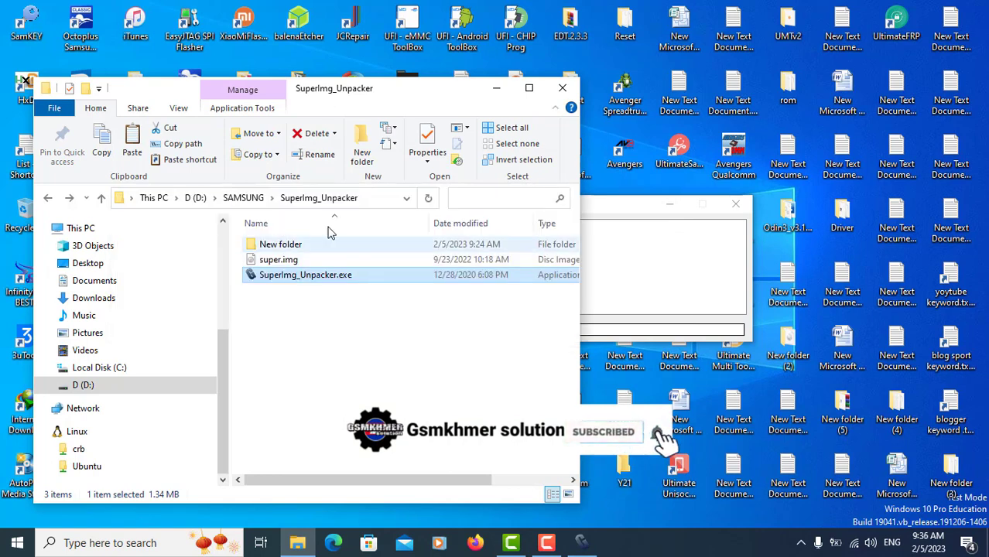
click(367, 199)
right_click(236, 199)
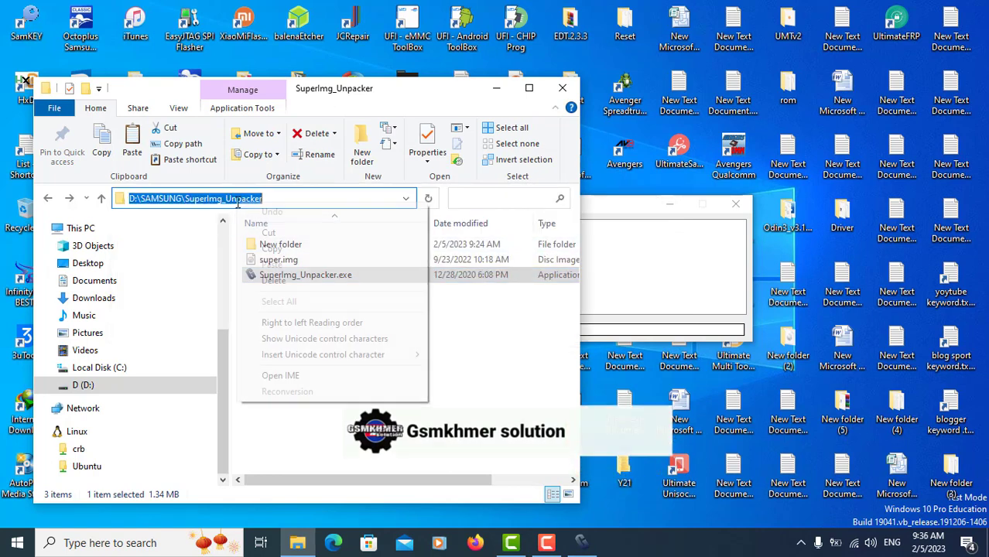
click(259, 250)
Load super.img from D:\SAMSUNG\SuperImg_Unpacker as the input file of SuperImg Extractor
click(587, 207)
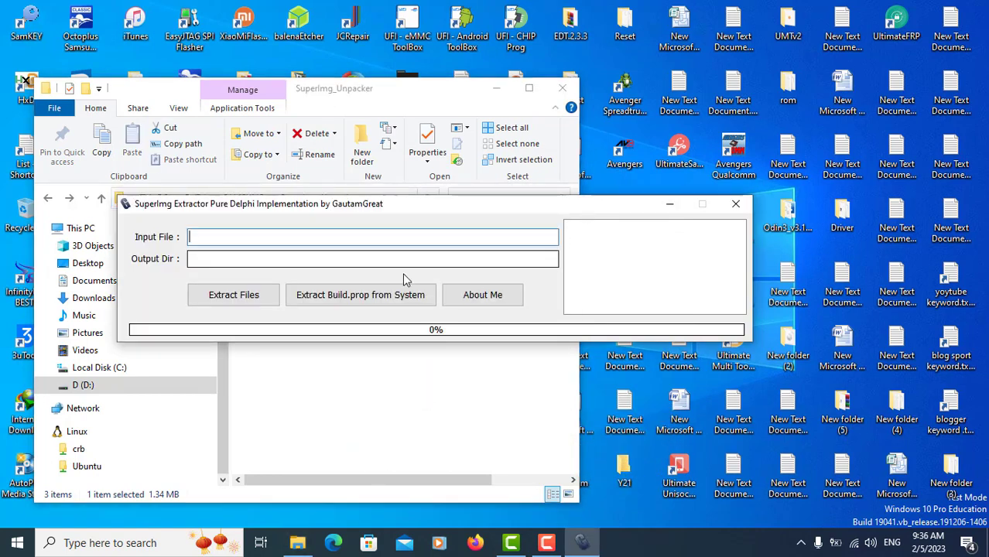
click(263, 237)
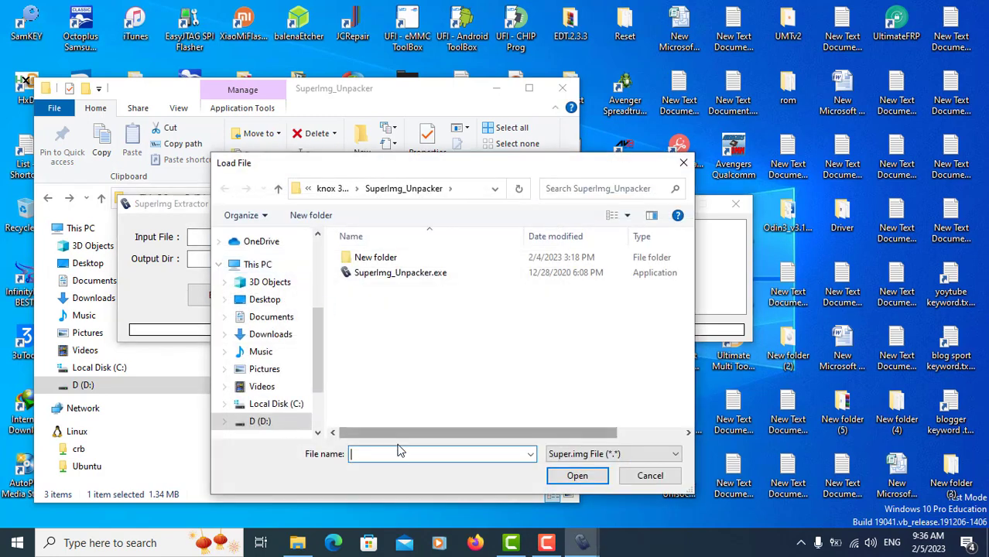
right_click(397, 457)
click(432, 316)
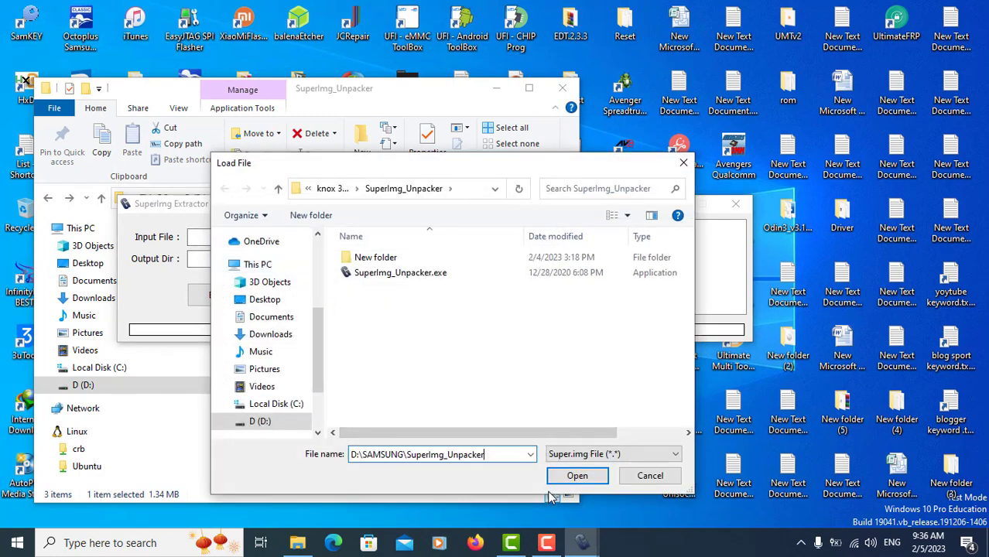
click(554, 474)
click(374, 274)
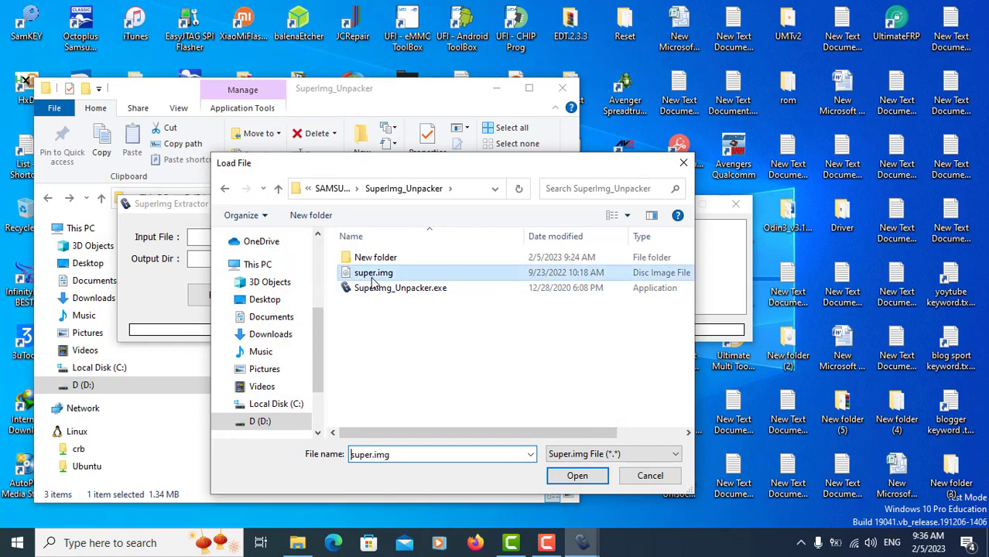
click(555, 476)
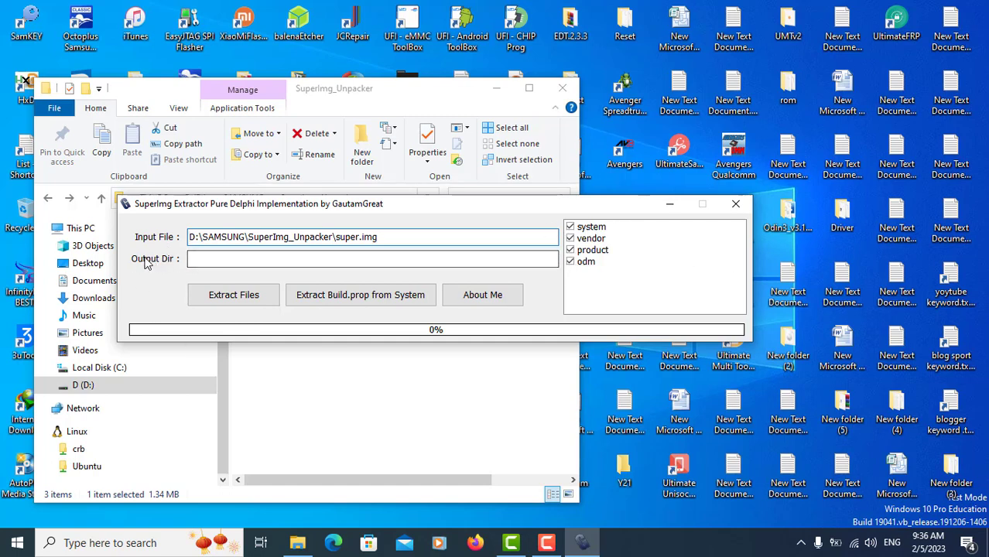
Set the output directory of SuperImg Extractor to D:\SAMSUNG\SuperImg_Unpacker
click(252, 260)
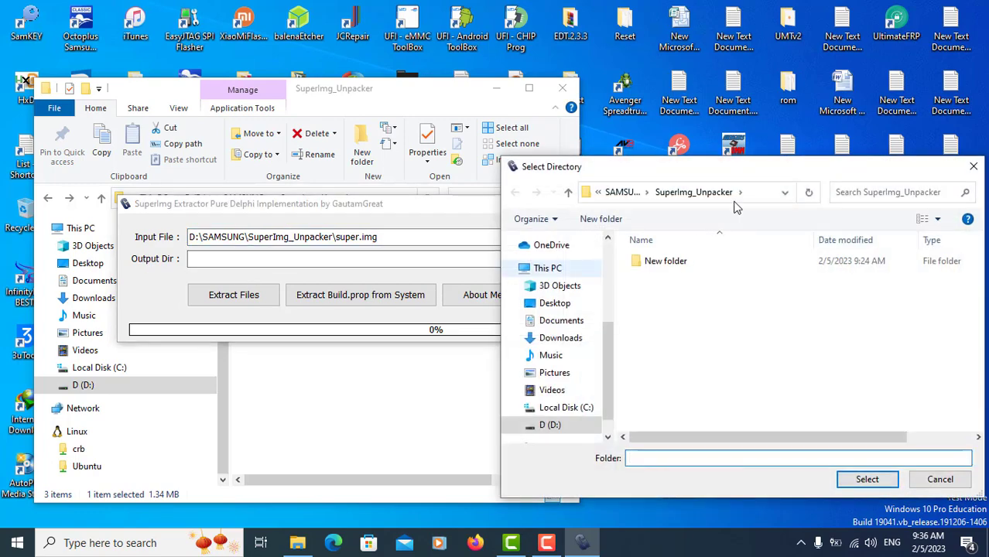
drag(750, 173, 320, 153)
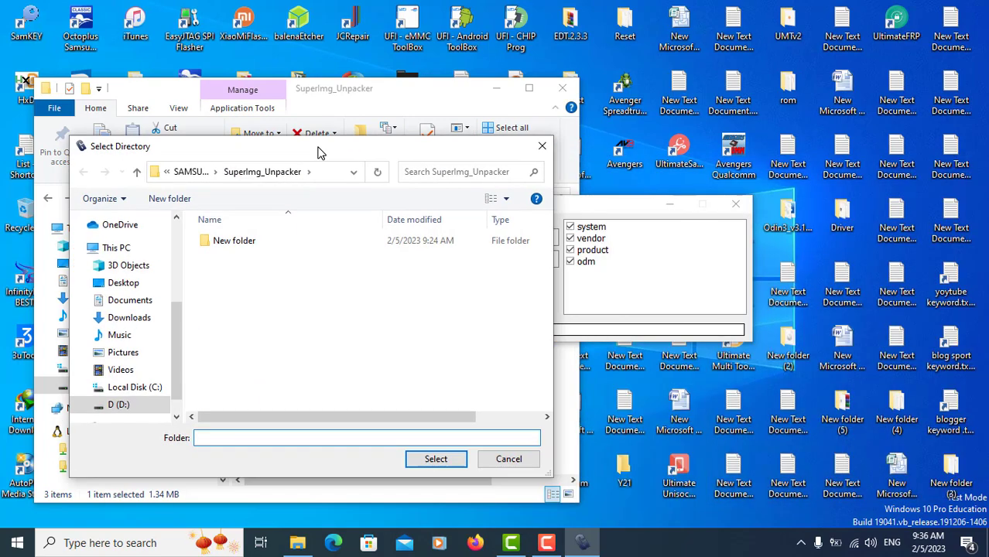
right_click(293, 439)
click(322, 303)
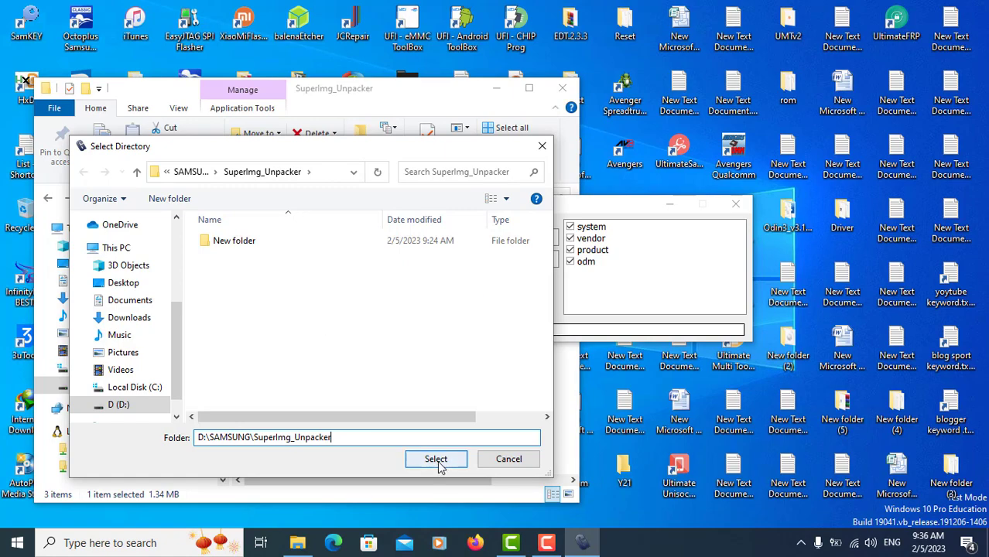
click(436, 461)
Extract build.prop from the system partition into the output directory and dismiss the resulting dialogs
drag(344, 204, 314, 63)
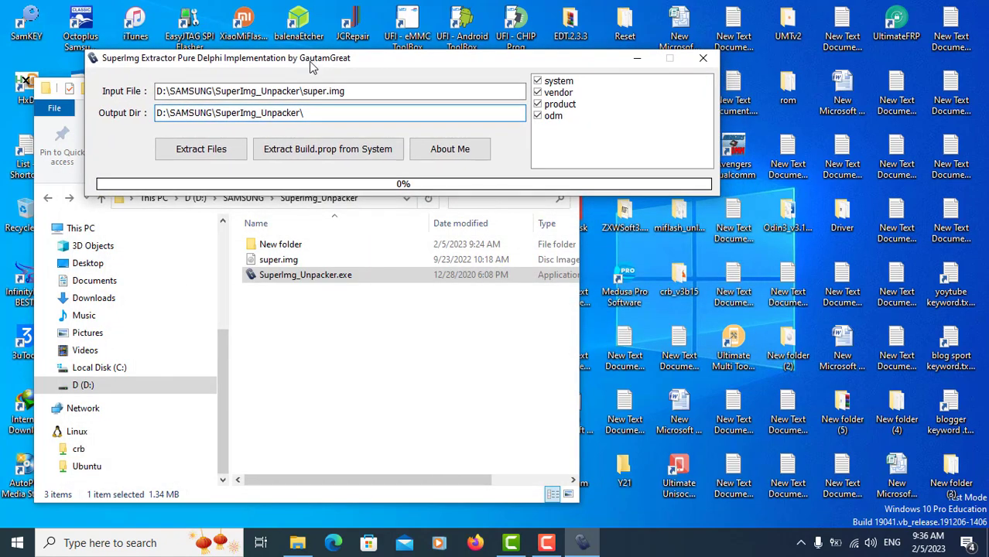
click(307, 148)
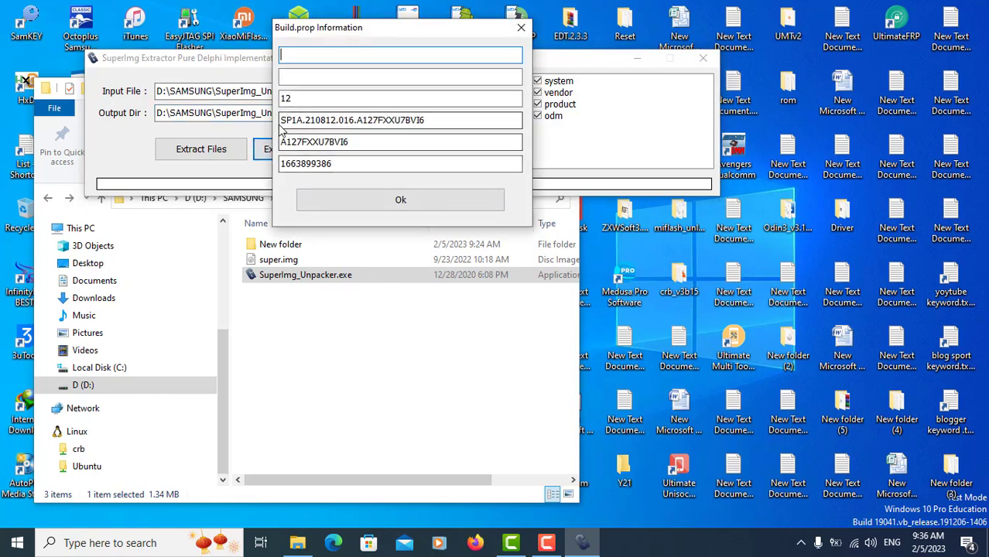
click(398, 200)
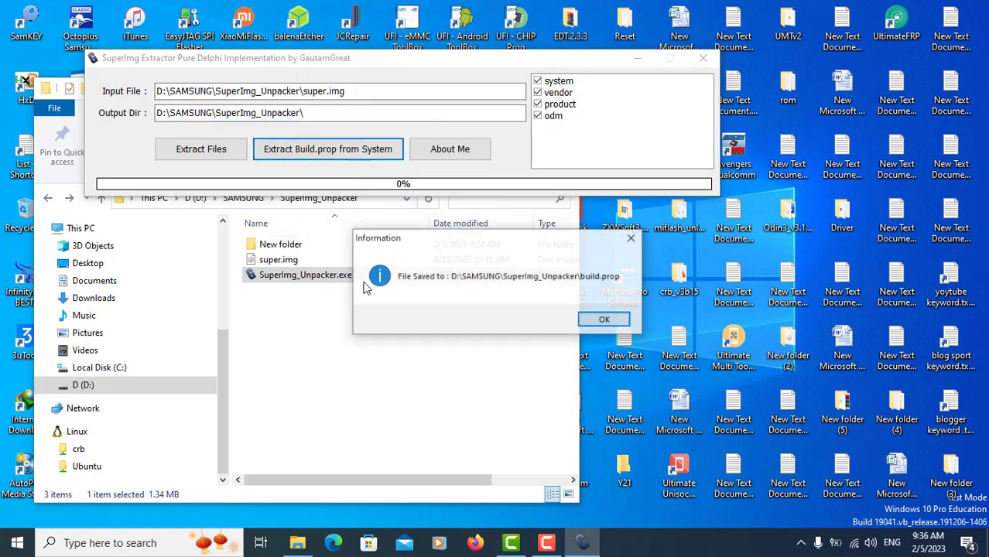
click(605, 320)
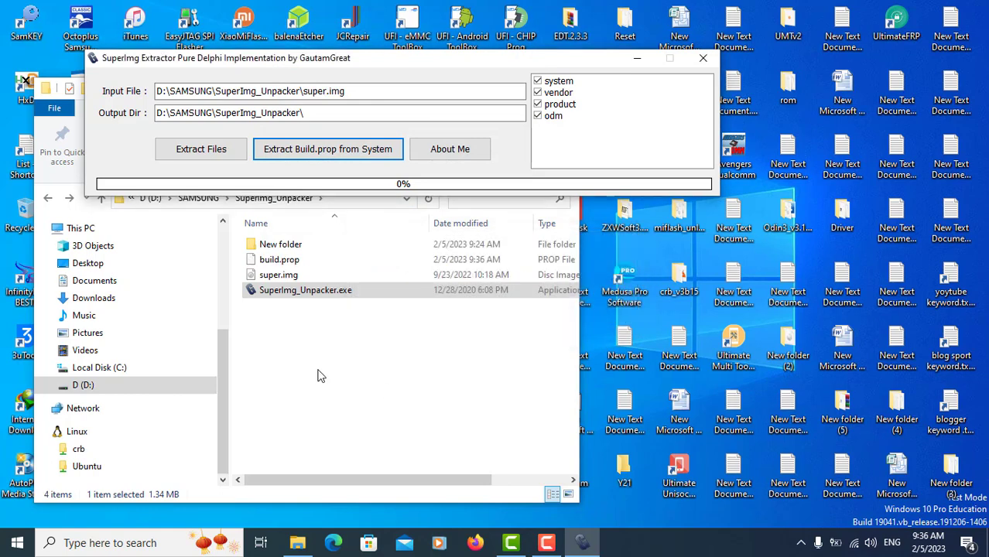
Open the extracted build.prop in Notepad++ and review its product, build and version properties
right_click(281, 263)
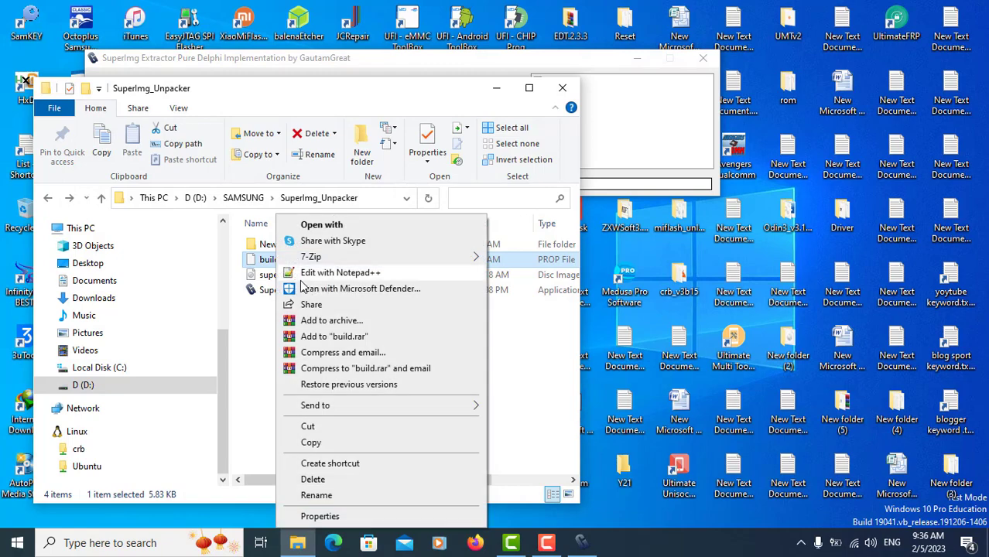
click(304, 278)
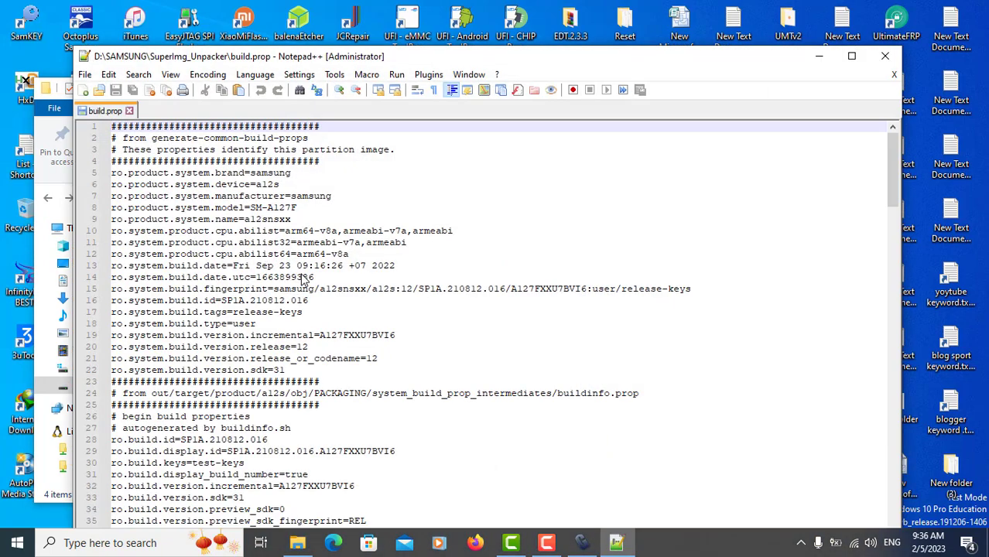
scroll(302, 279, down, 8)
scroll(302, 275, down, 1)
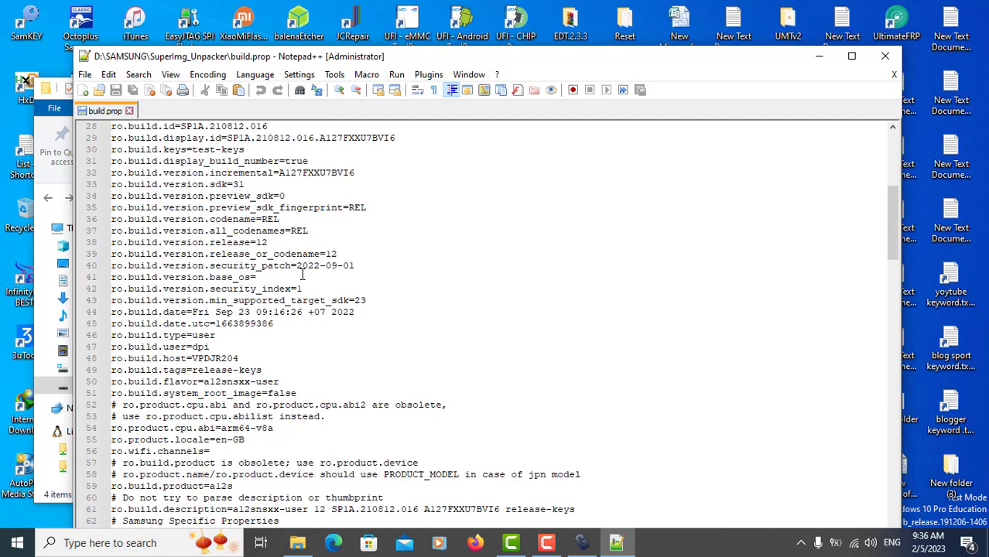
scroll(301, 275, down, 2)
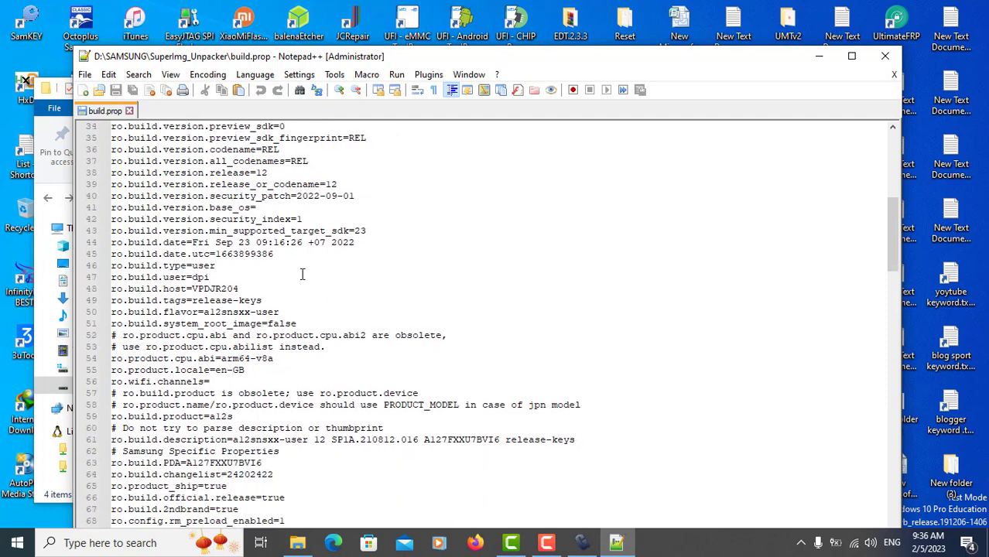
scroll(302, 274, down, 2)
scroll(302, 274, down, 9)
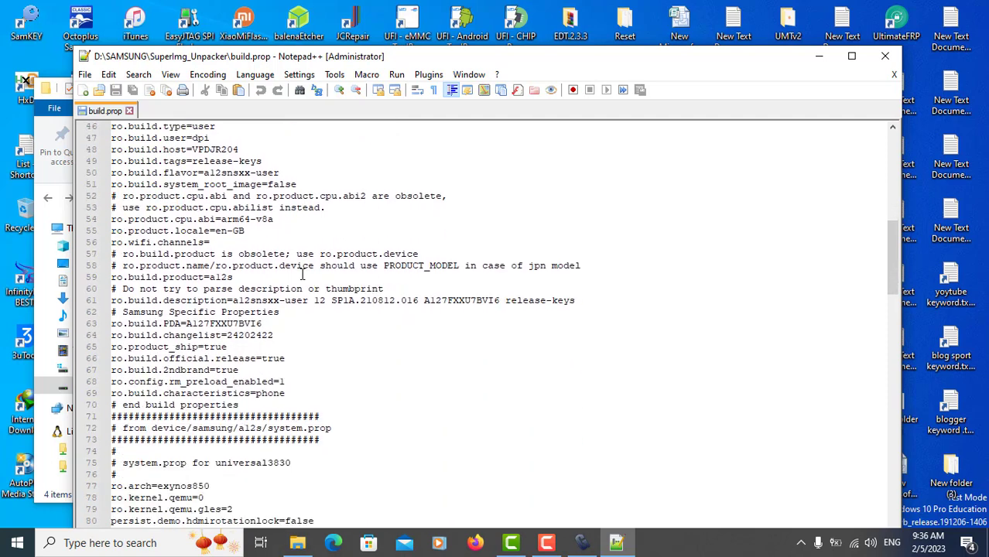
scroll(302, 275, down, 1)
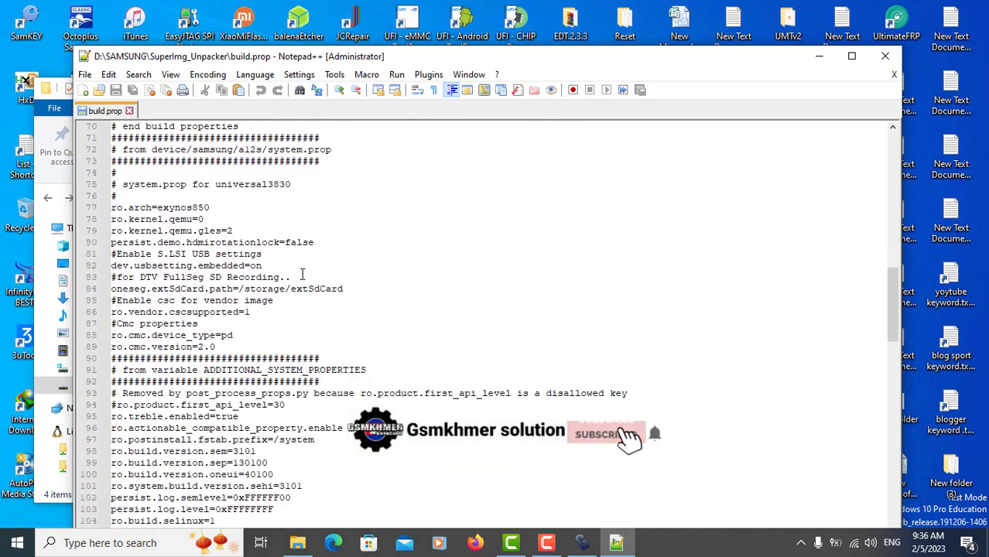
scroll(302, 274, up, 7)
scroll(302, 272, up, 4)
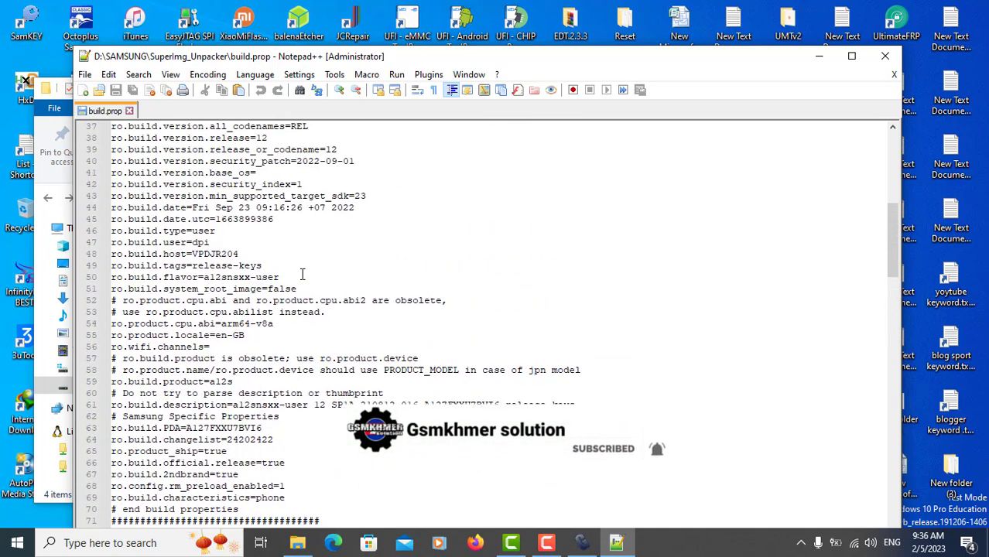
scroll(302, 272, up, 7)
scroll(302, 274, down, 3)
scroll(303, 274, up, 7)
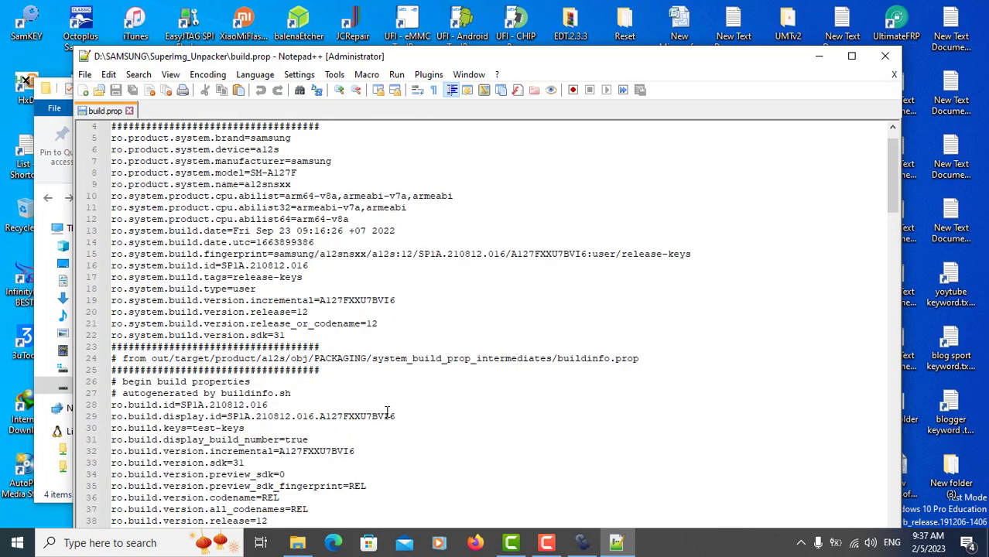
Highlight the ro.build.display.id line in build.prop, and close the file and Notepad++
drag(398, 415, 100, 416)
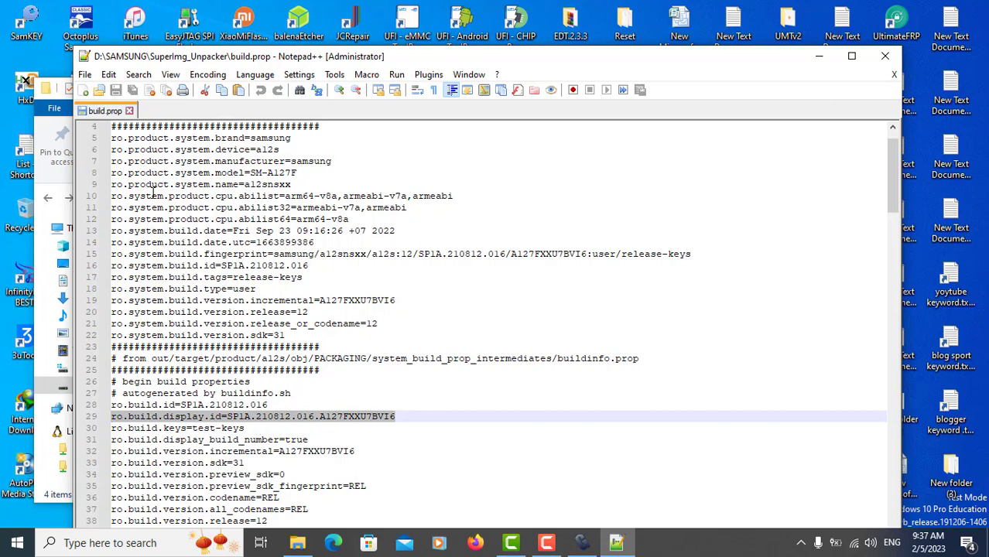
click(129, 111)
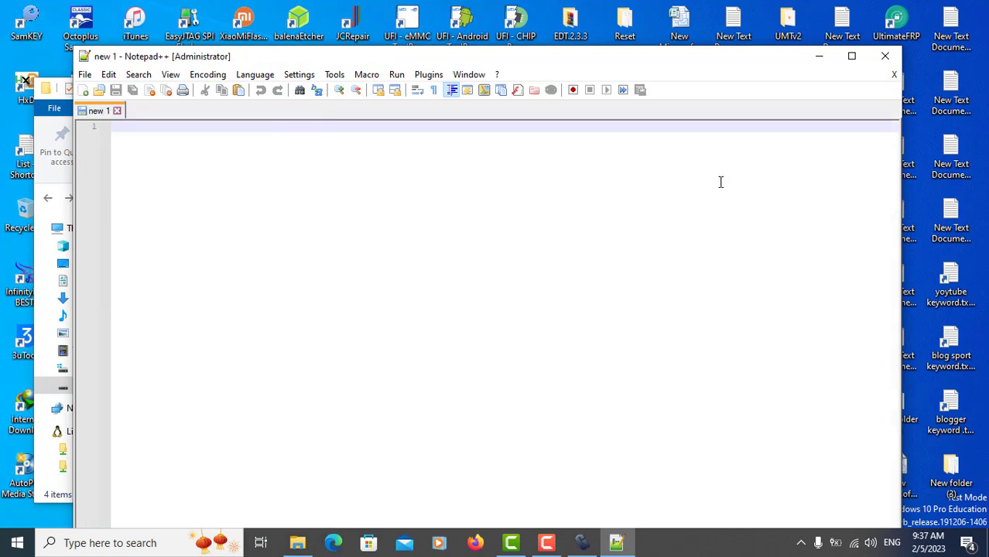
click(884, 56)
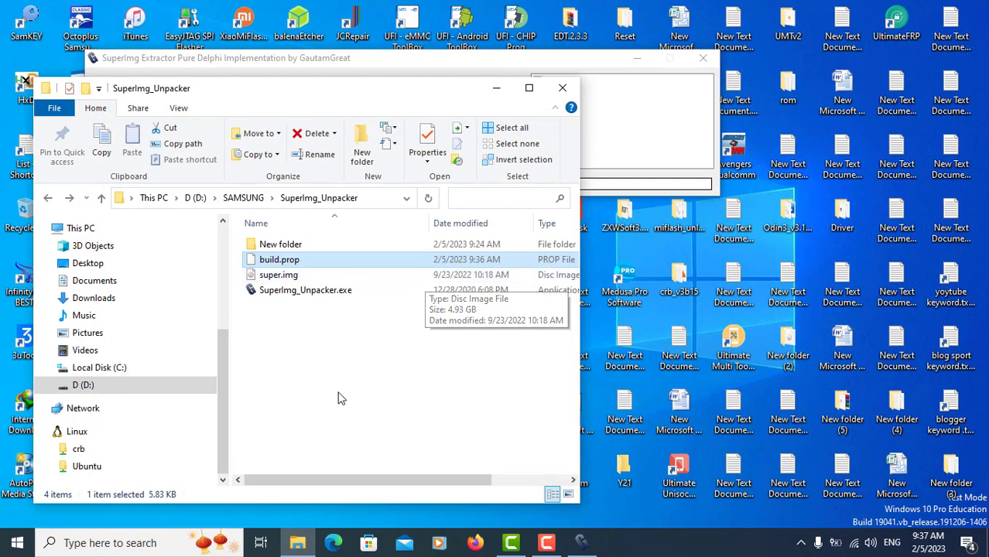
Extract the system, vendor, product and odm partitions from super.img and close SuperImg Extractor
drag(360, 62, 348, 58)
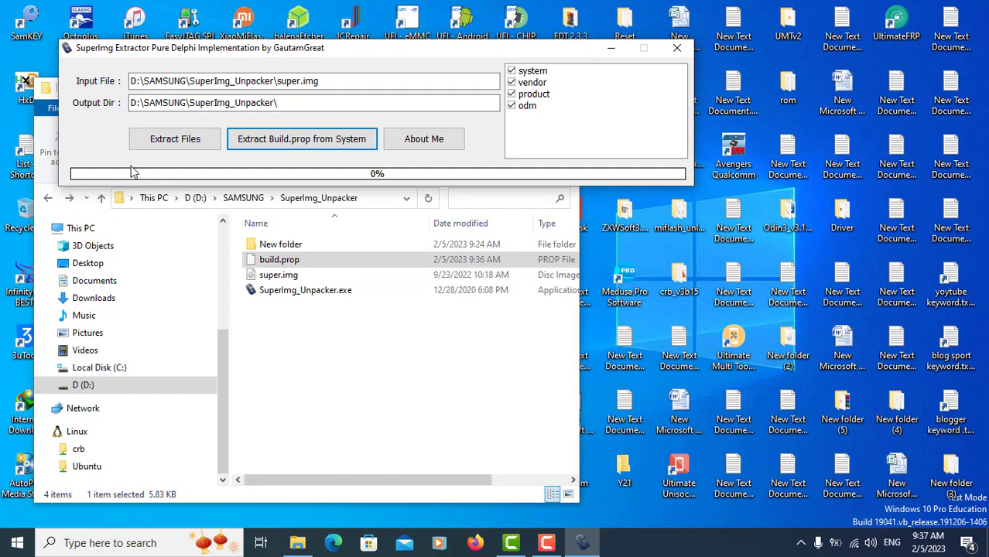
click(164, 143)
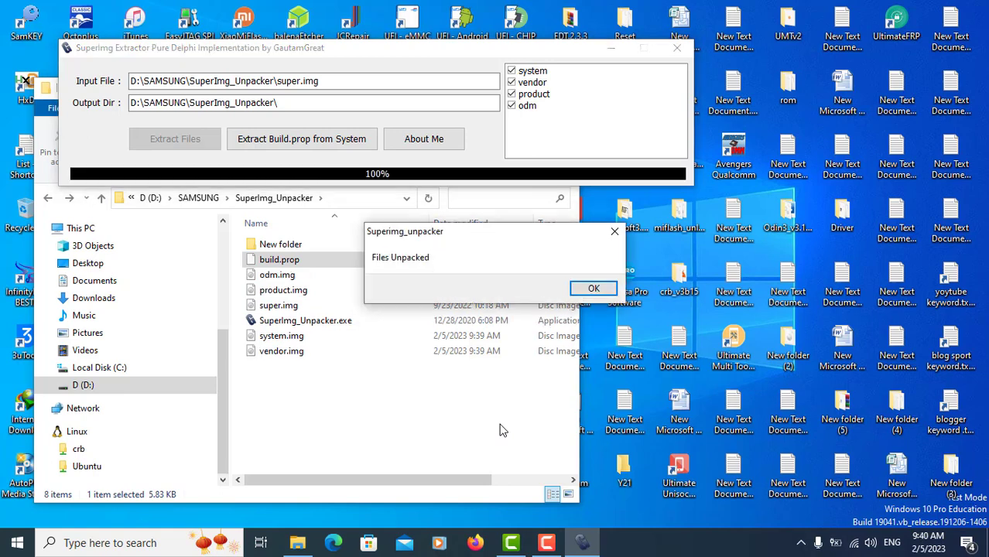
click(593, 290)
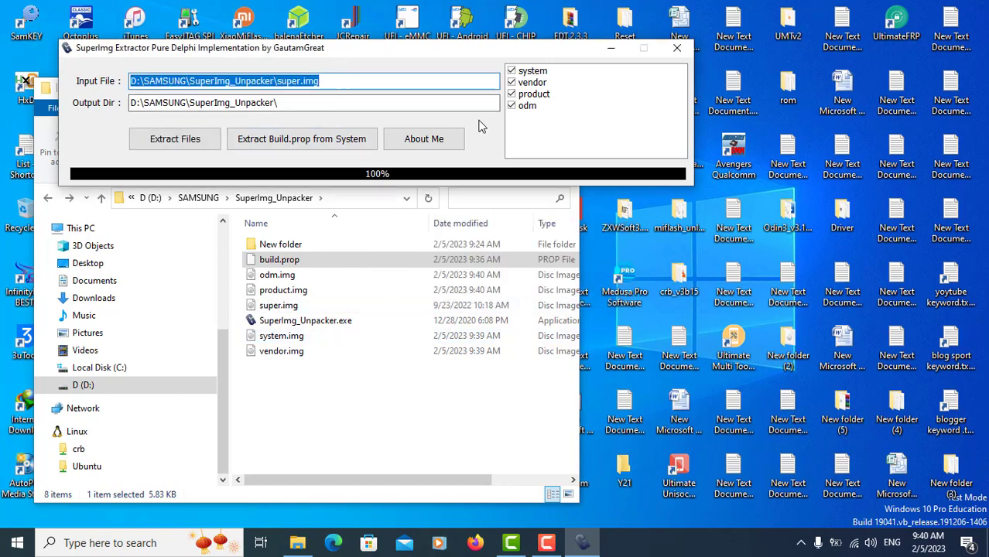
click(677, 51)
Delete super.img from the SuperImg_Unpacker folder
drag(327, 91, 393, 57)
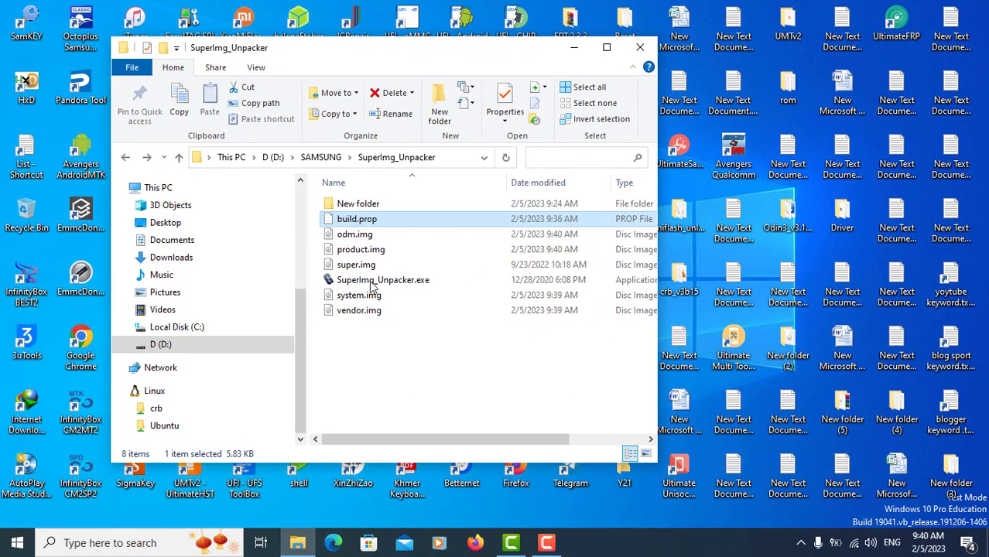
click(349, 266)
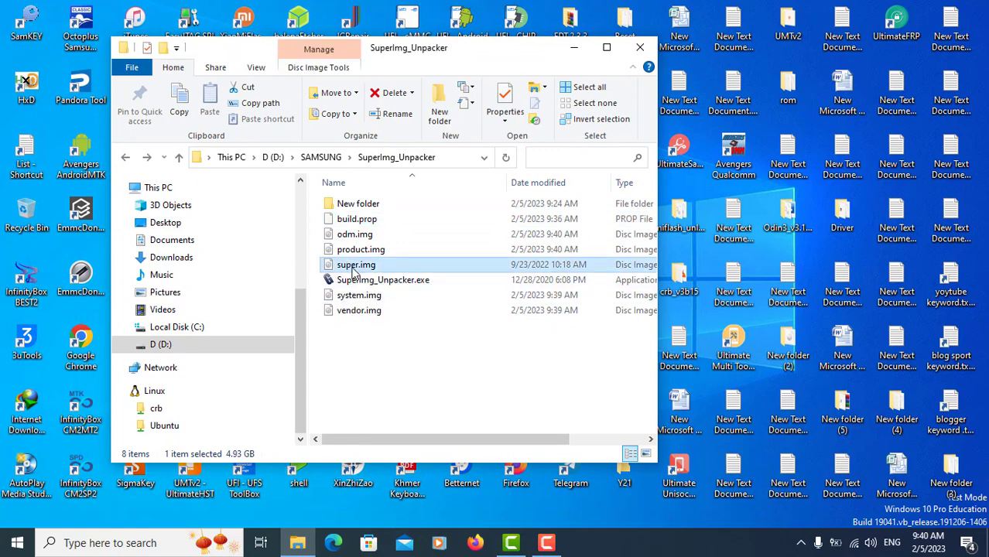
right_click(354, 273)
click(385, 476)
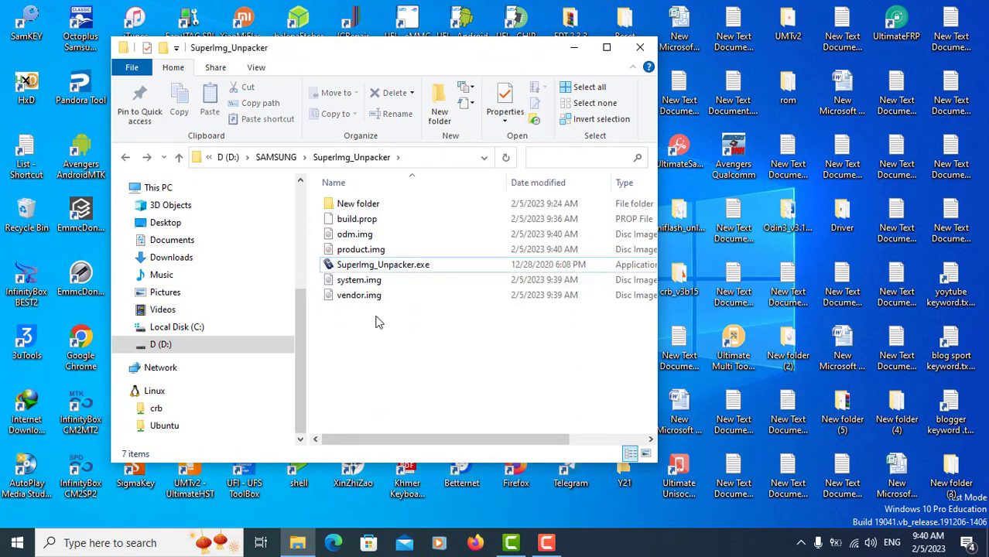
Permanently delete super.img from the Recycle Bin and close its window
double_click(27, 213)
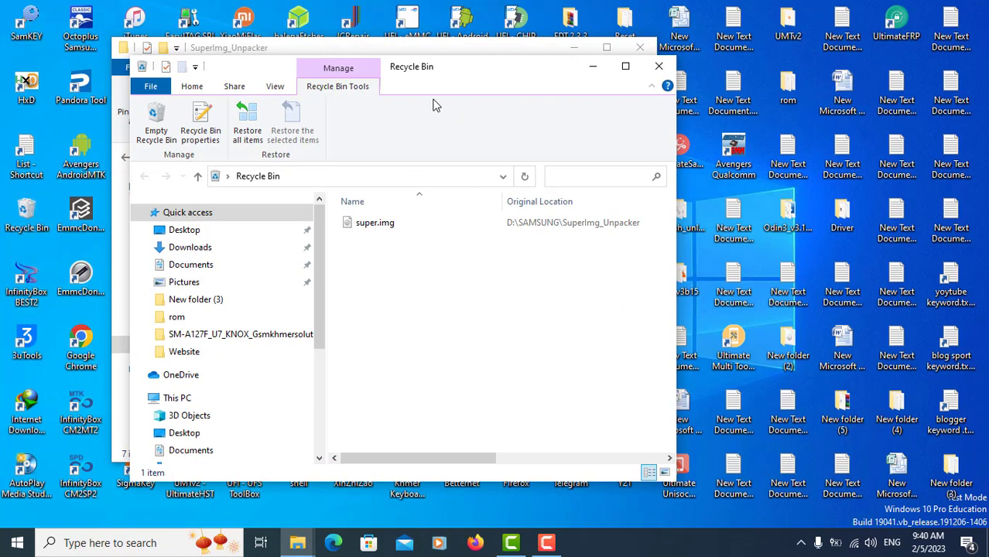
right_click(368, 225)
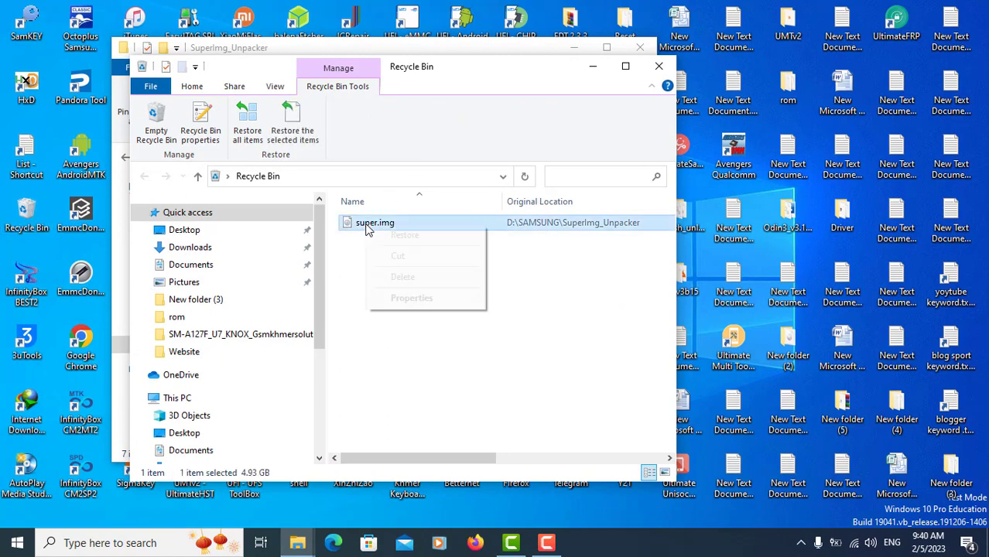
click(394, 277)
click(544, 332)
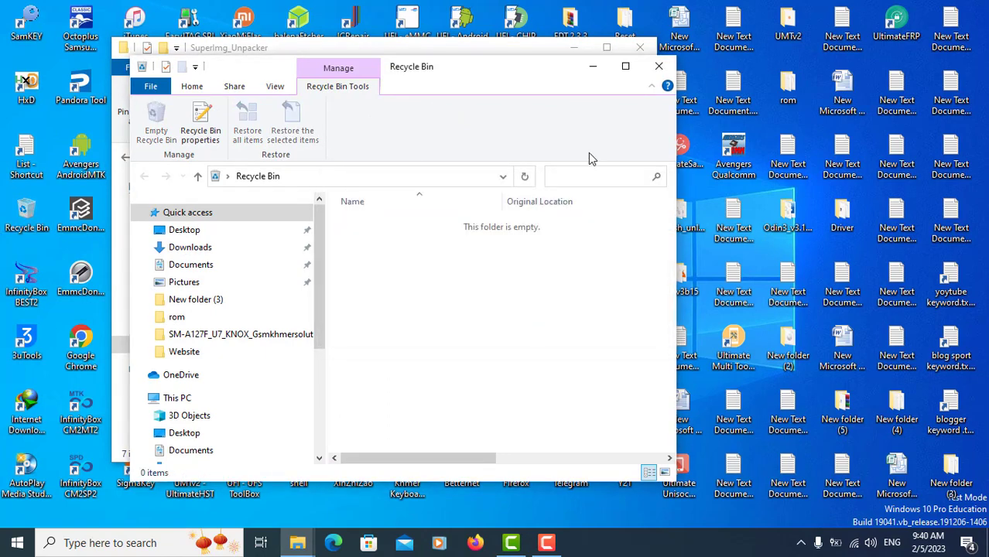
click(659, 65)
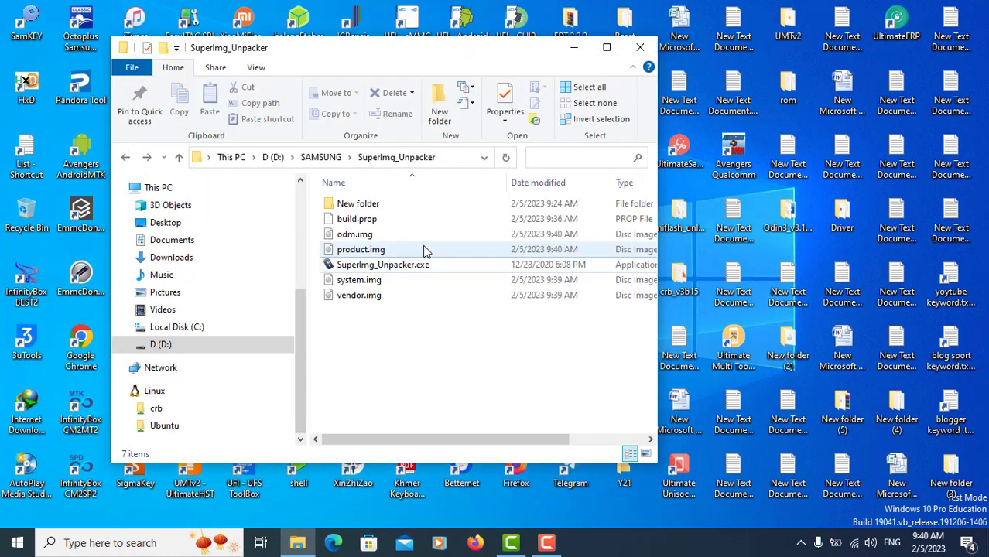
Copy the path of the folder holding system.img, D:\SAMSUNG\SuperImg_Unpacker, and minimize the folder window
drag(424, 52, 402, 64)
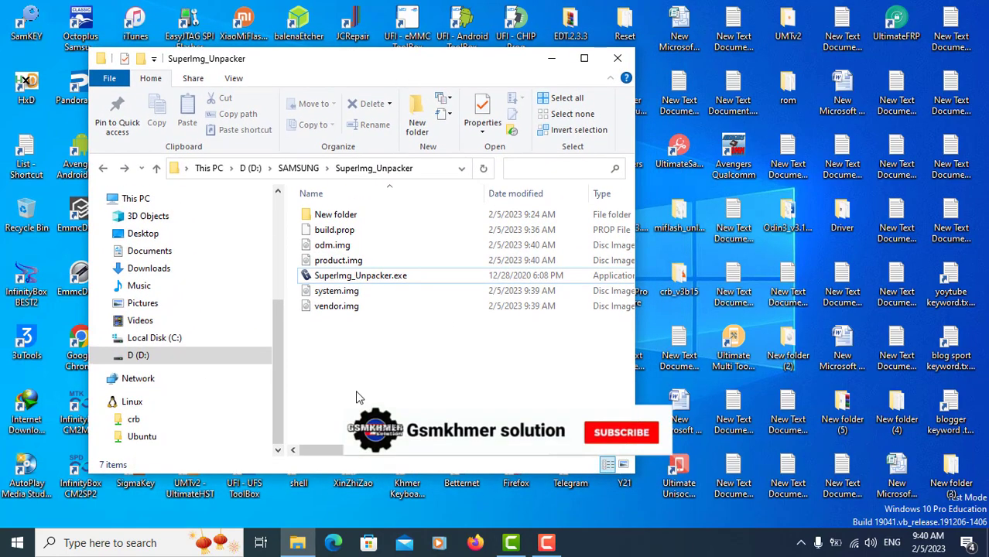
click(319, 293)
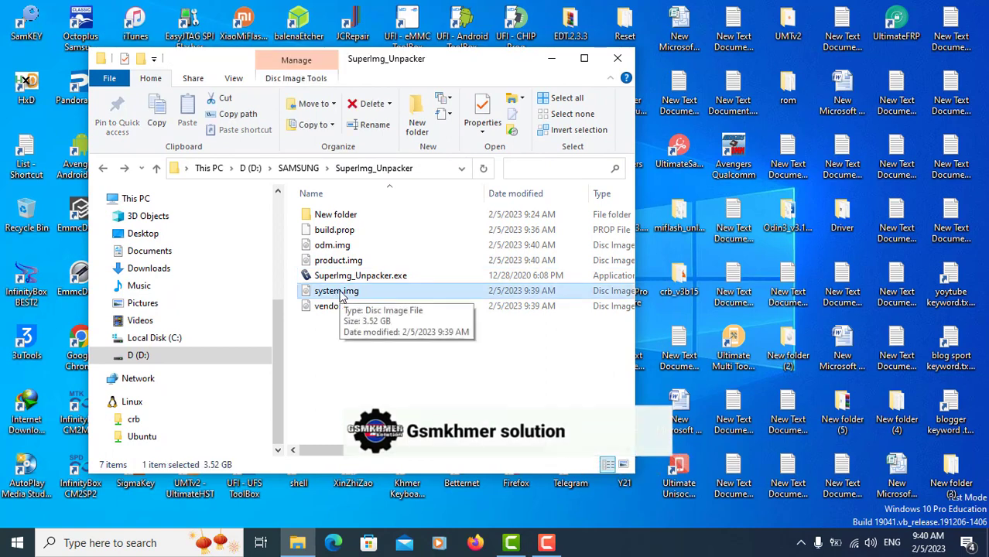
click(424, 168)
right_click(424, 168)
click(457, 215)
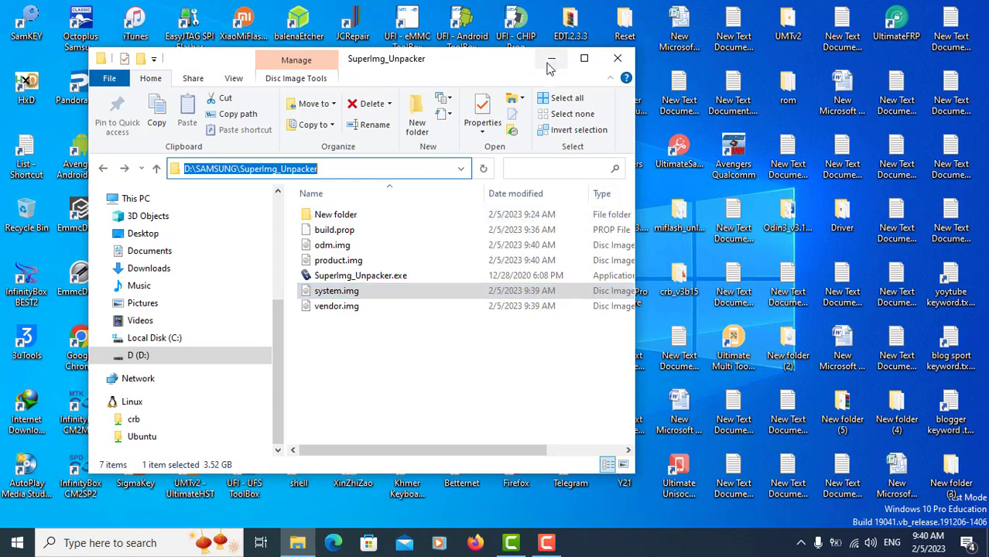
click(552, 58)
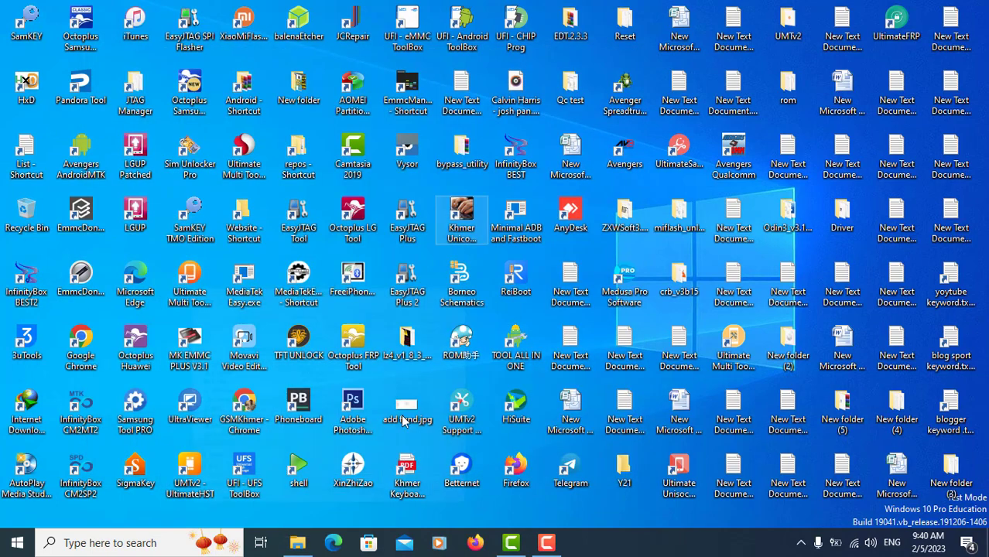
Launch ROM助手 from the desktop and open its ROM编辑 page
double_click(464, 343)
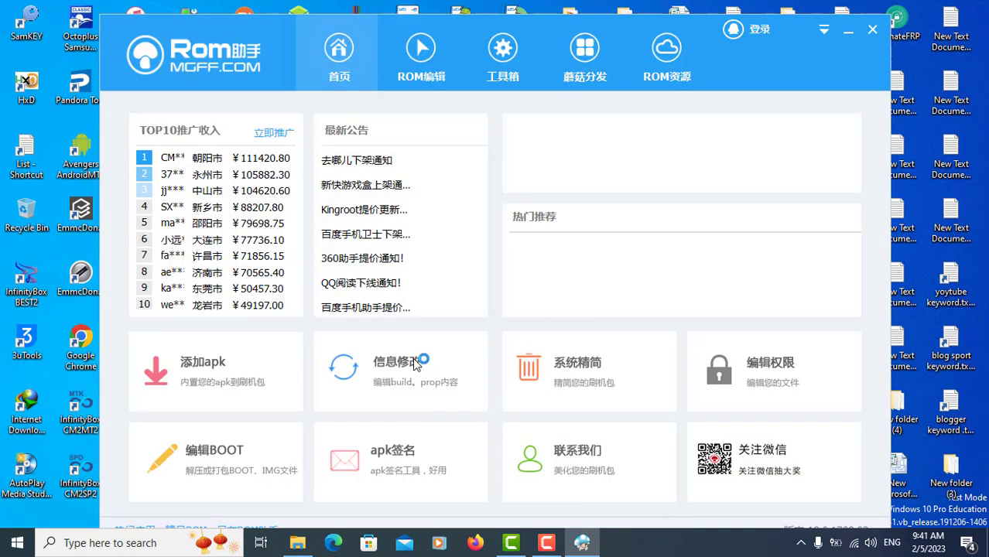
drag(426, 58, 381, 56)
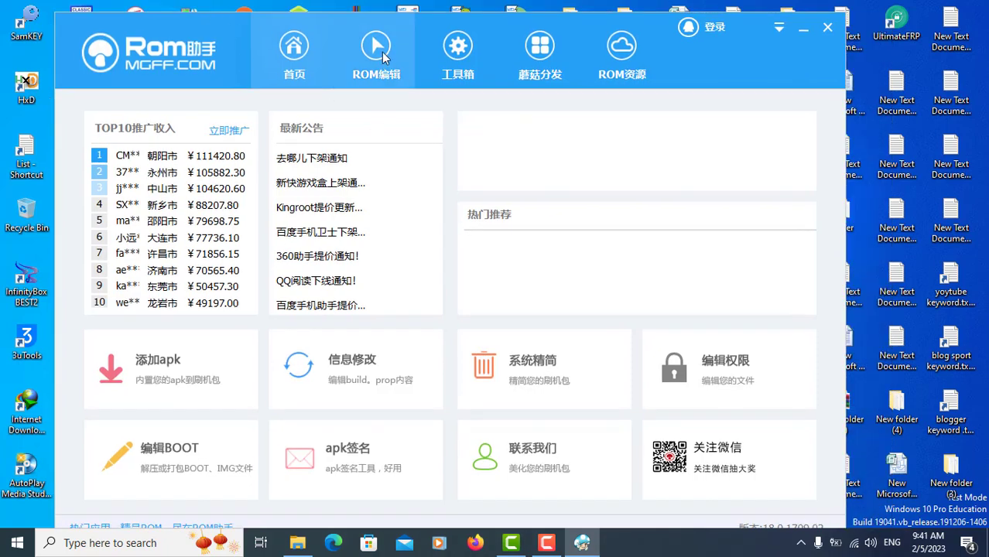
click(379, 52)
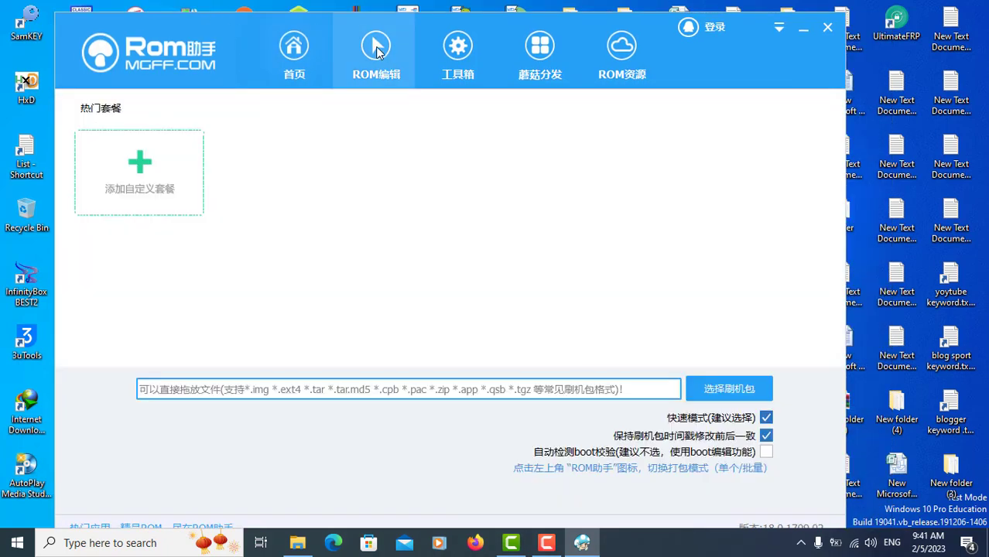
Load system.img from D:\SAMSUNG\SuperImg_Unpacker as the ROM package to edit
click(729, 391)
right_click(224, 316)
click(249, 378)
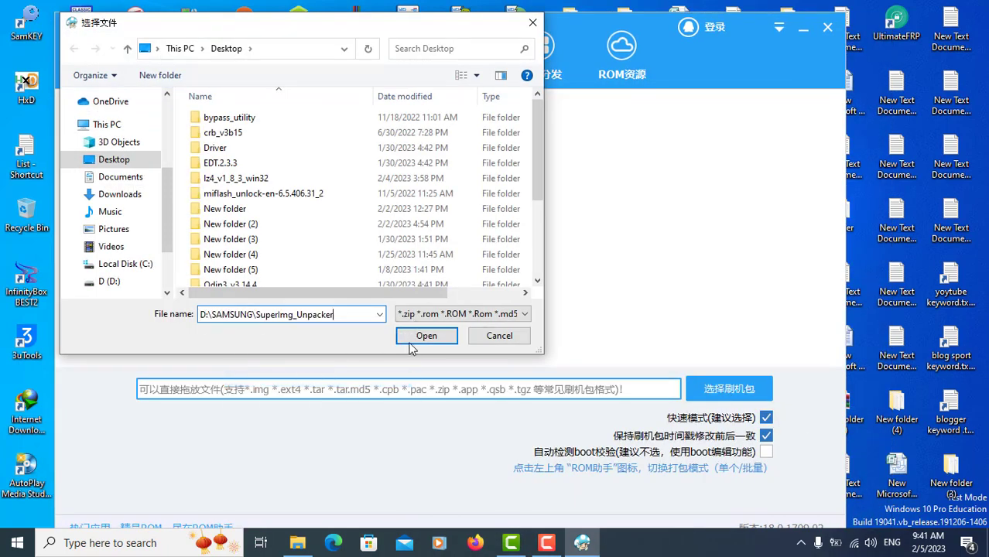
click(425, 336)
click(248, 164)
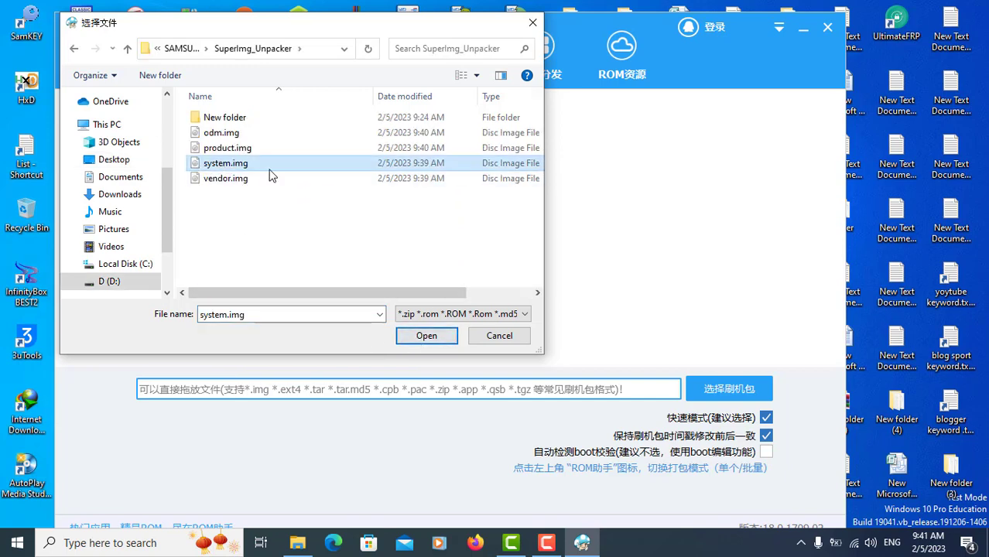
click(415, 339)
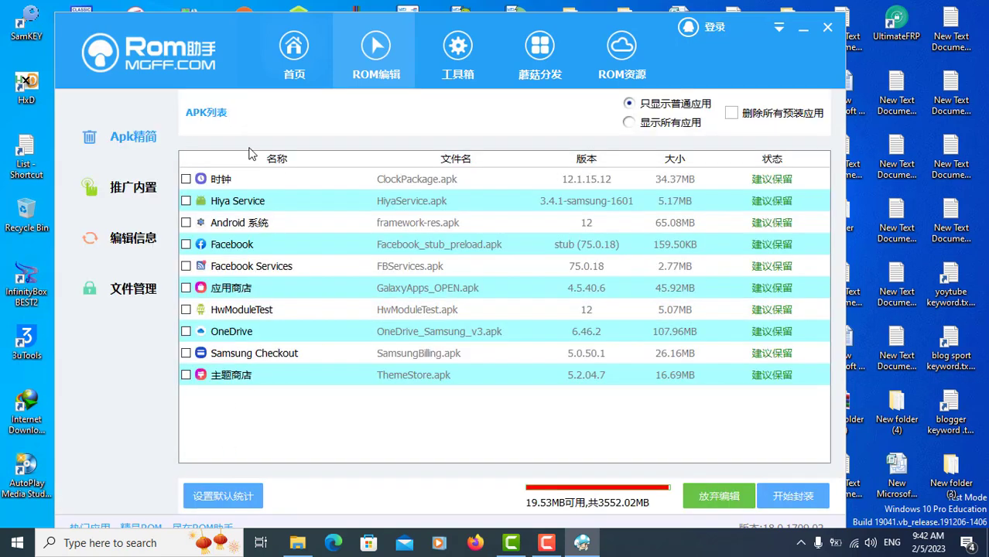
Show the unpacked image's file list (文件管理) and enter its system folder
click(128, 293)
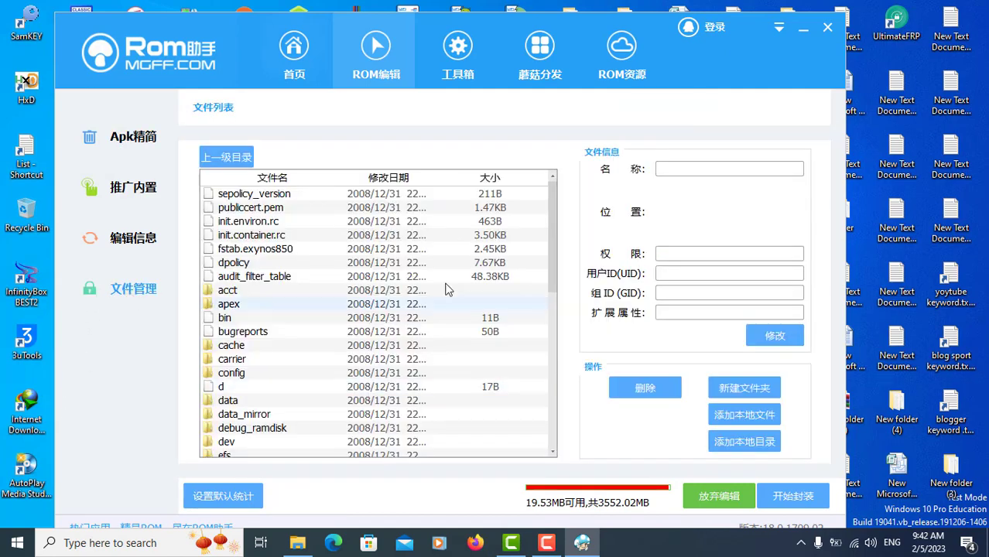
drag(552, 233, 555, 395)
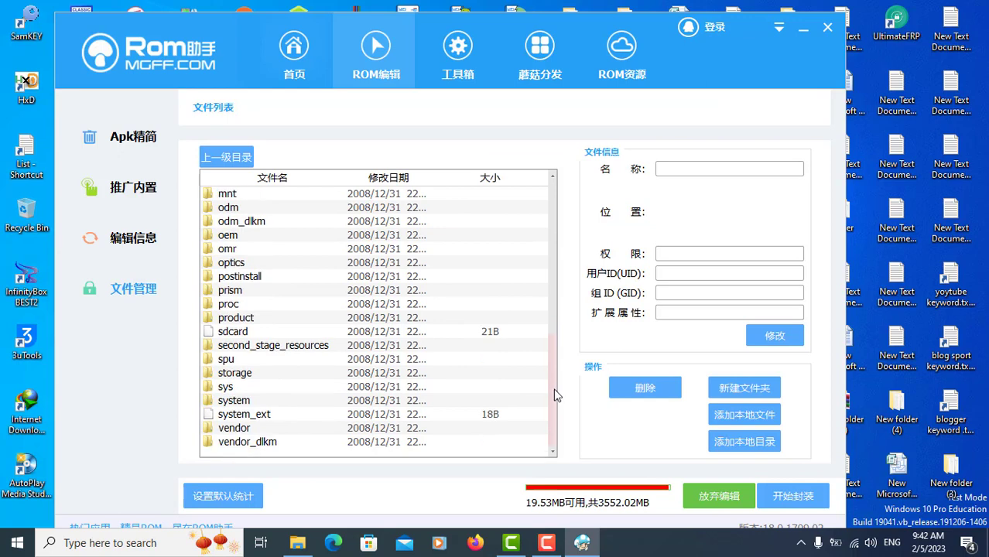
double_click(241, 404)
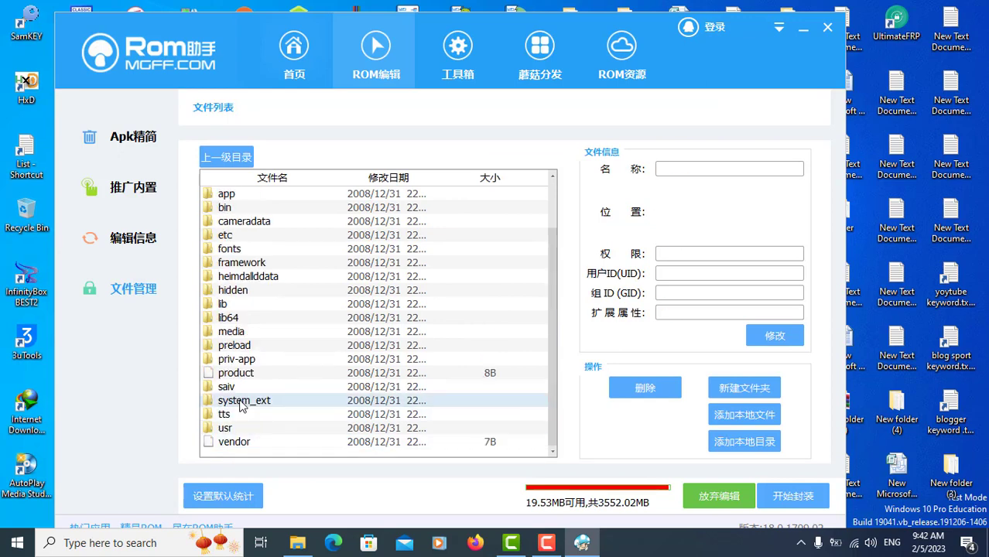
Look through the folders inside priv-app and return to the system folder
double_click(237, 359)
scroll(263, 368, down, 10)
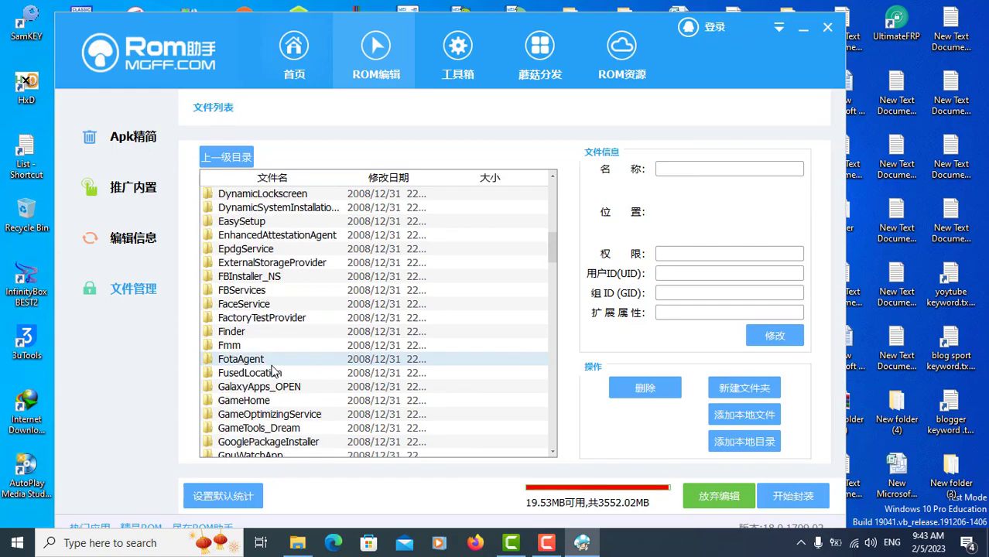
scroll(273, 371, down, 13)
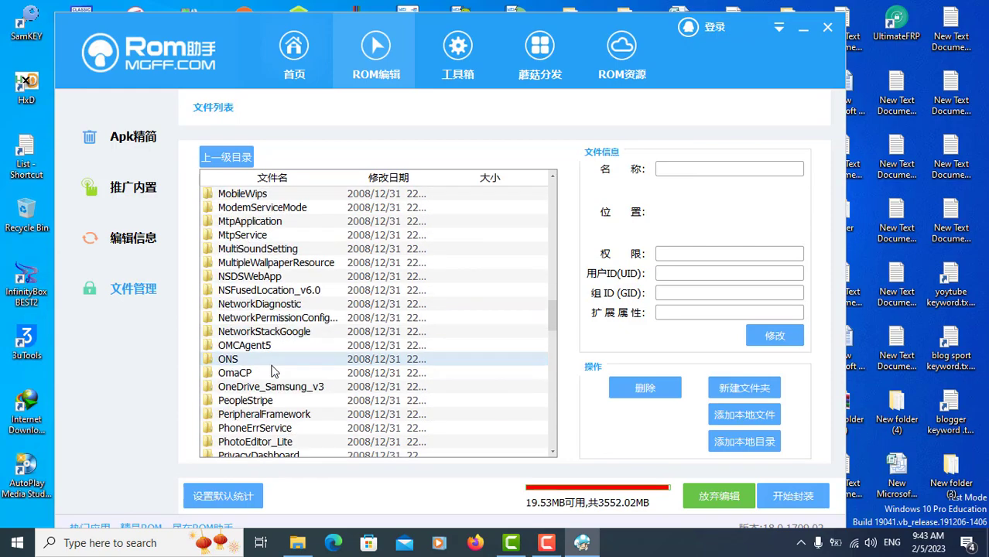
scroll(272, 371, down, 14)
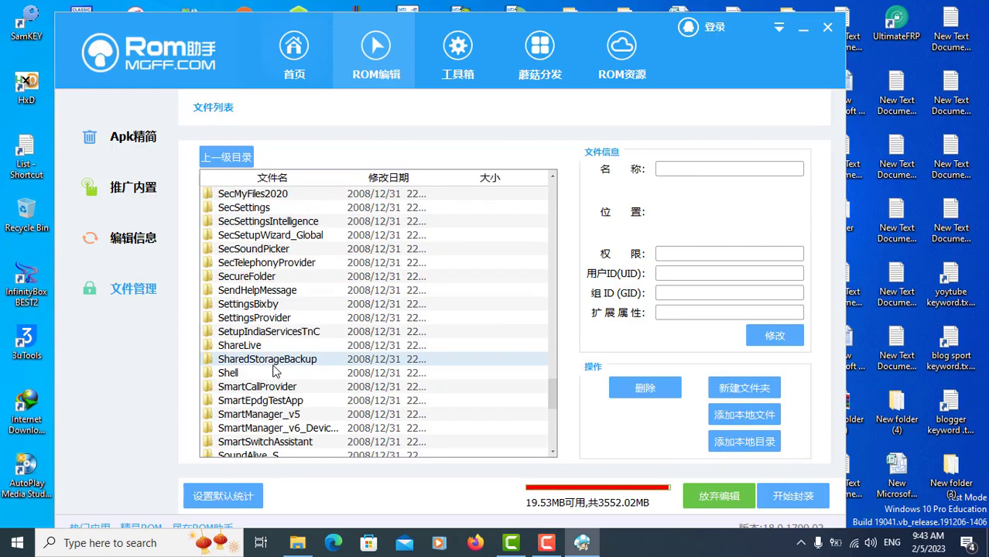
scroll(273, 372, down, 4)
scroll(273, 372, down, 4)
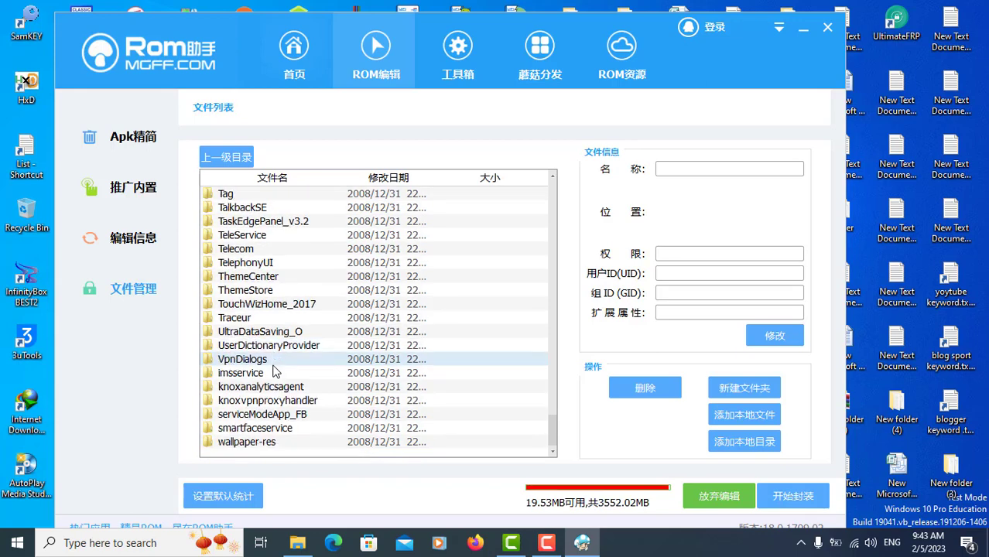
scroll(272, 371, up, 3)
click(226, 157)
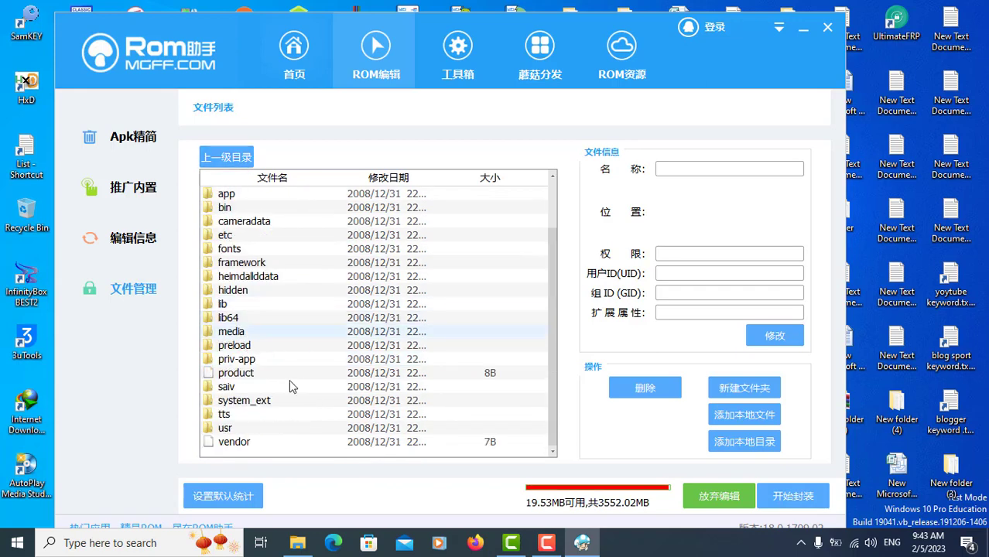
Open the UniversalMDMClient folder inside the app folder
scroll(236, 387, up, 2)
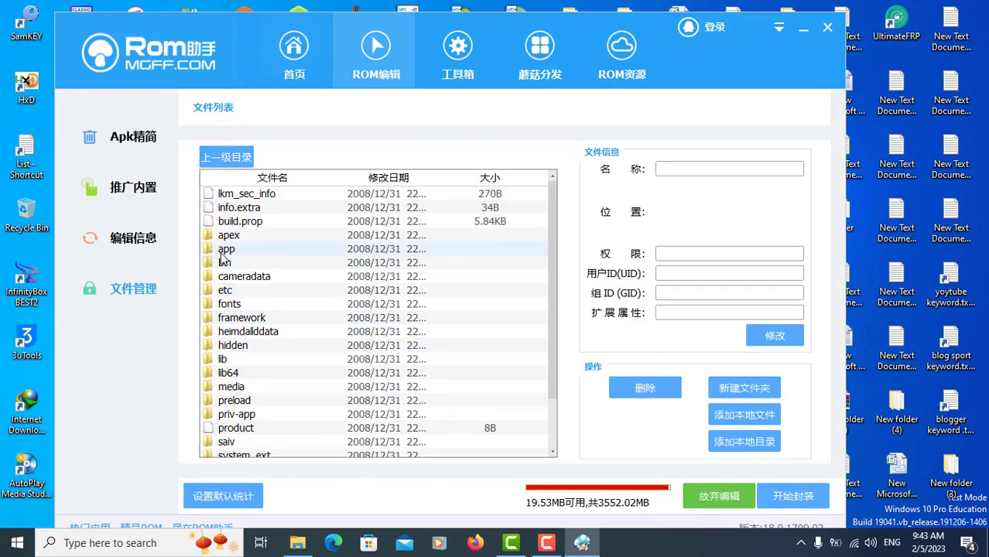
double_click(221, 253)
scroll(531, 287, down, 15)
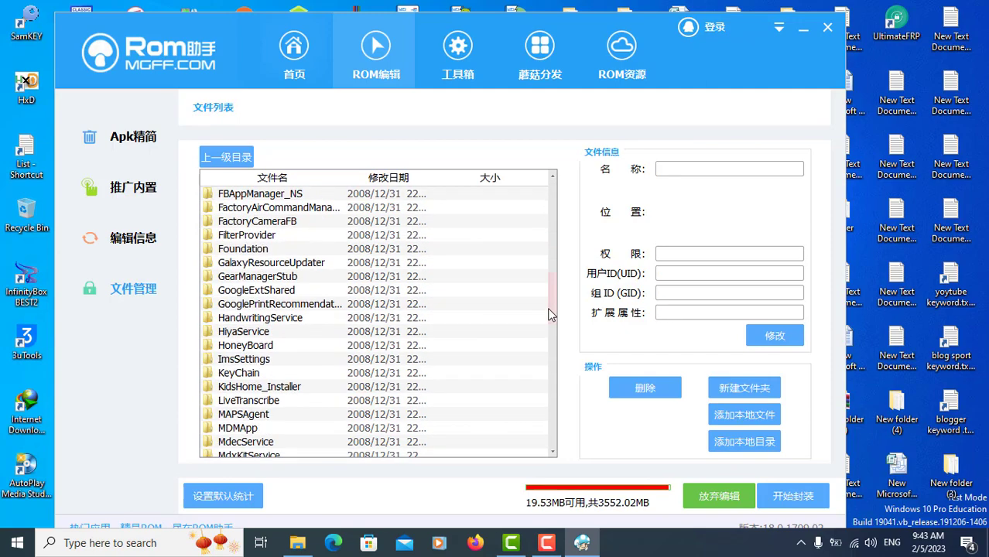
drag(548, 314, 540, 404)
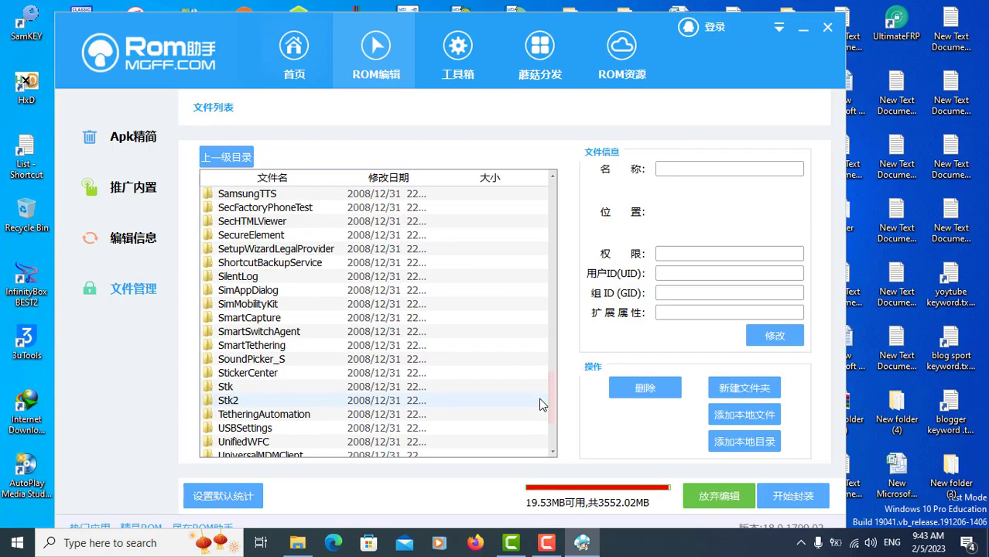
scroll(511, 408, down, 4)
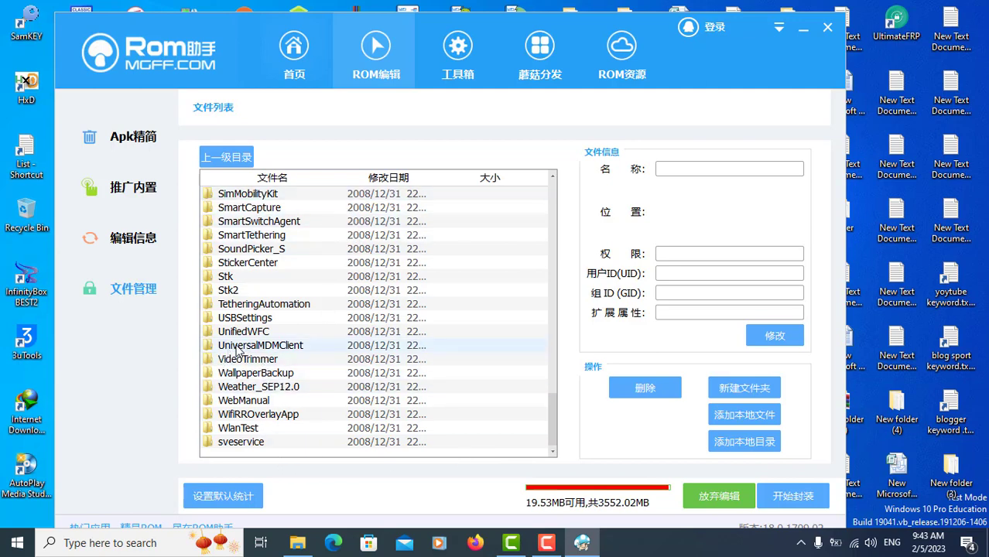
double_click(265, 348)
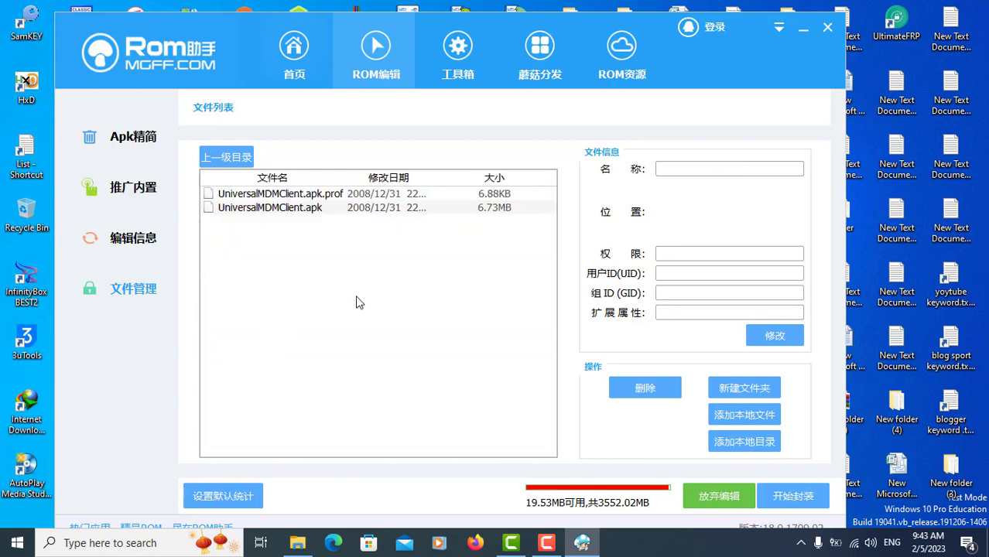
Delete UniversalMDMClient.apk and UniversalMDMClient.apk.prof from the UniversalMDMClient folder
click(283, 211)
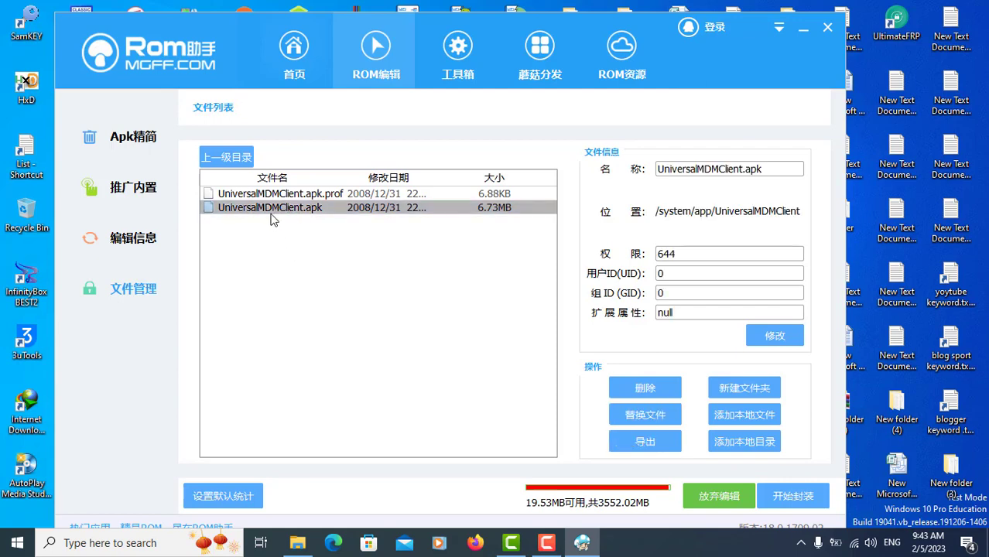
click(647, 388)
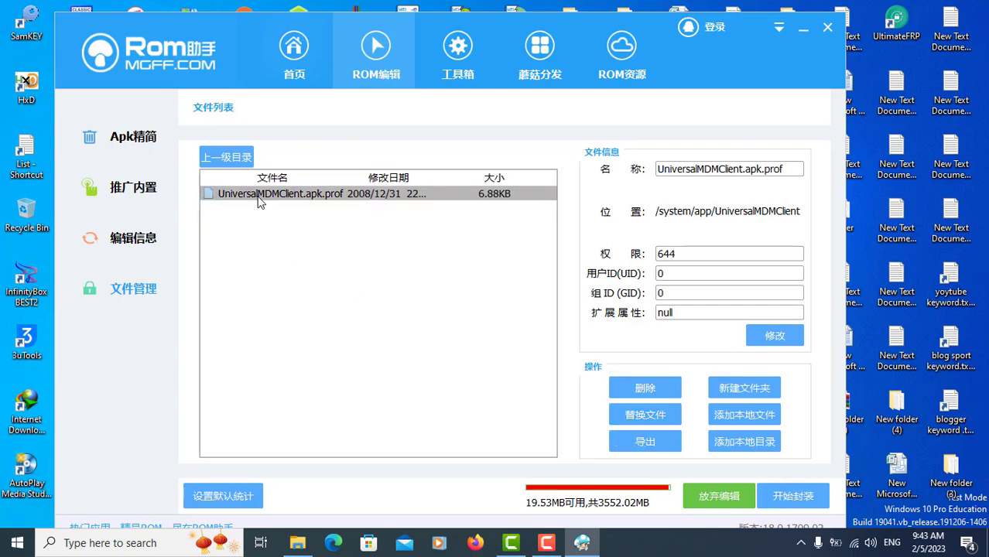
click(645, 386)
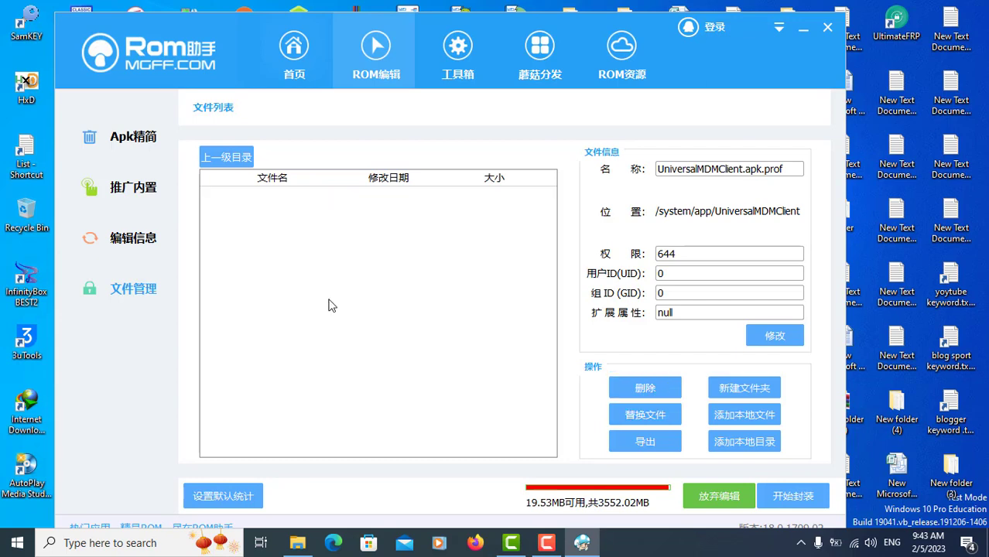
Reopen the UniversalMDMClient folder to check its contents and go back to the app folder
click(226, 158)
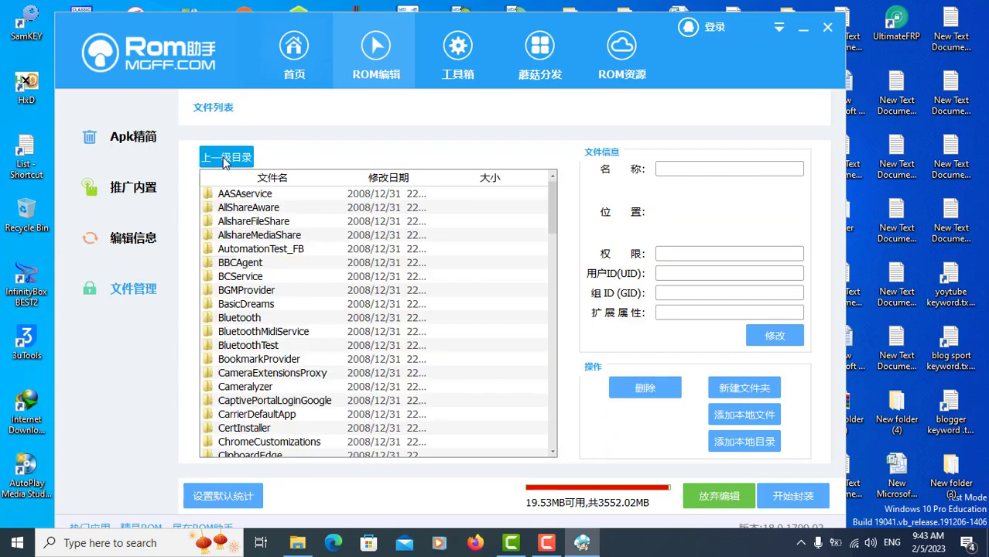
scroll(325, 281, down, 3)
scroll(325, 283, down, 20)
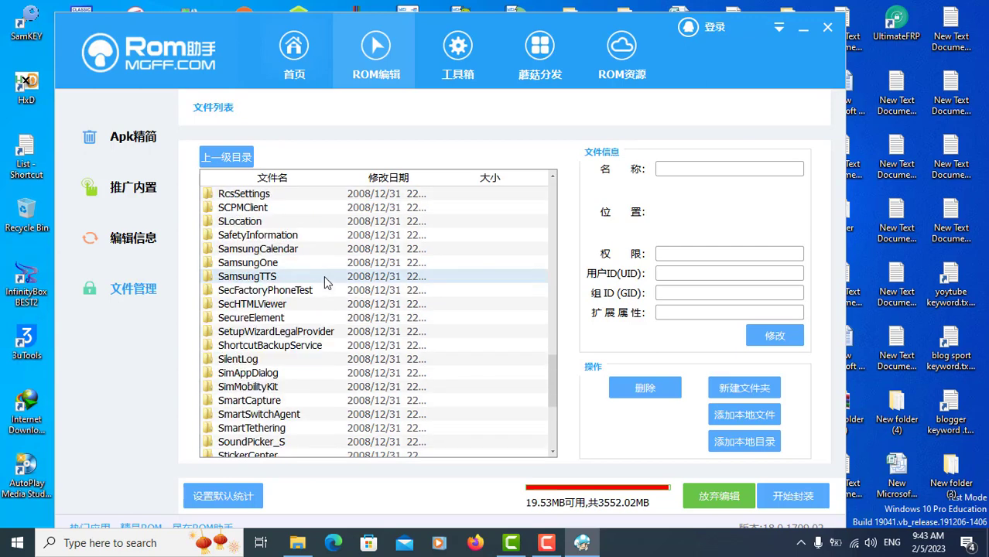
scroll(325, 283, down, 5)
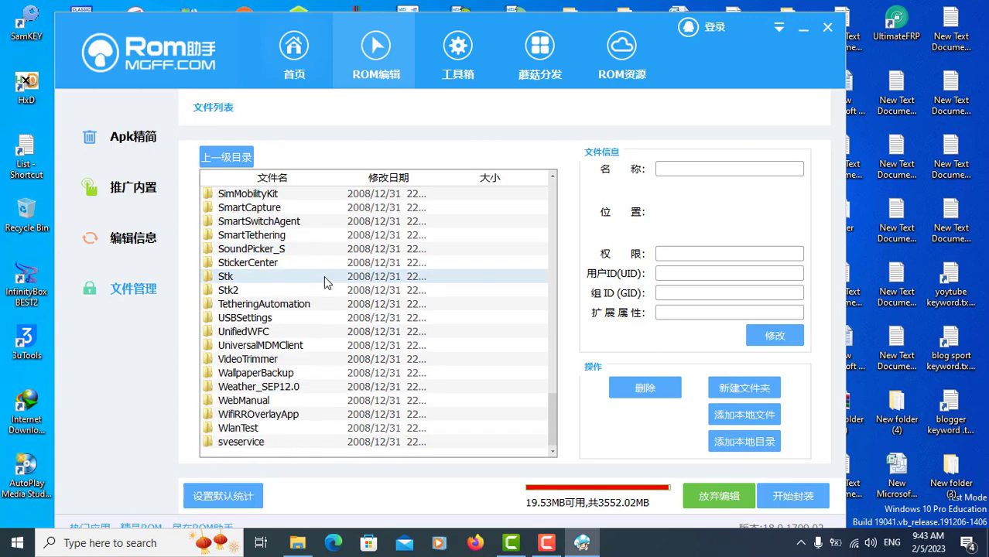
double_click(282, 354)
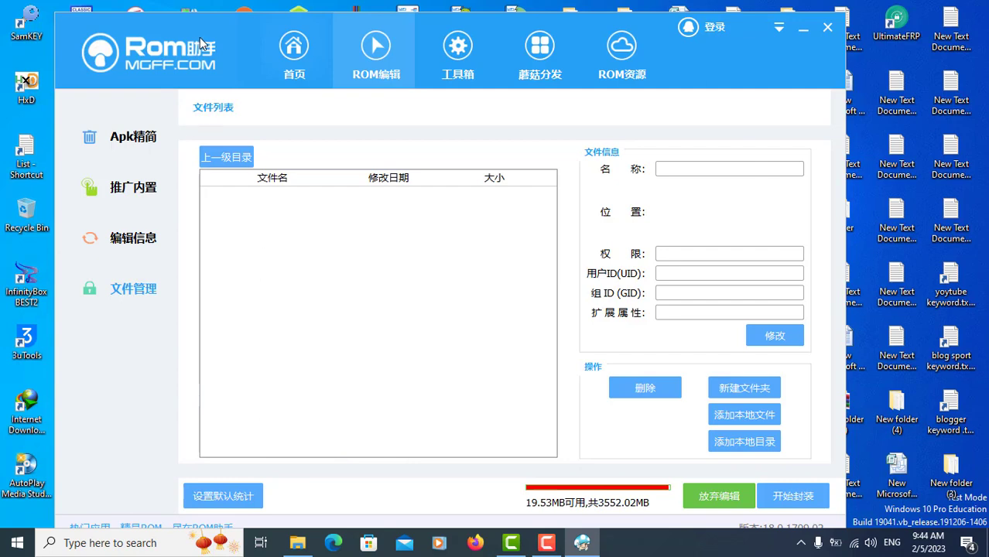
drag(402, 63, 387, 61)
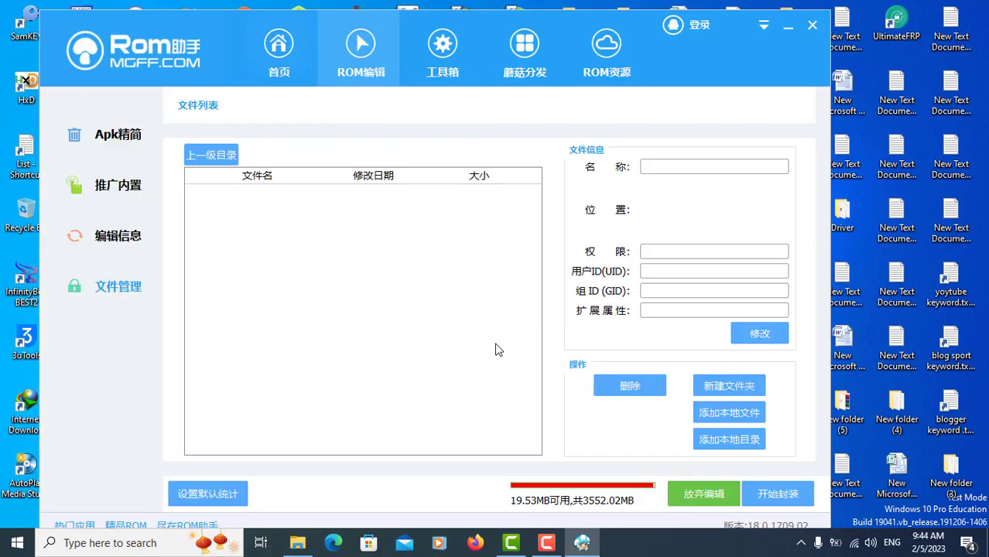
click(223, 154)
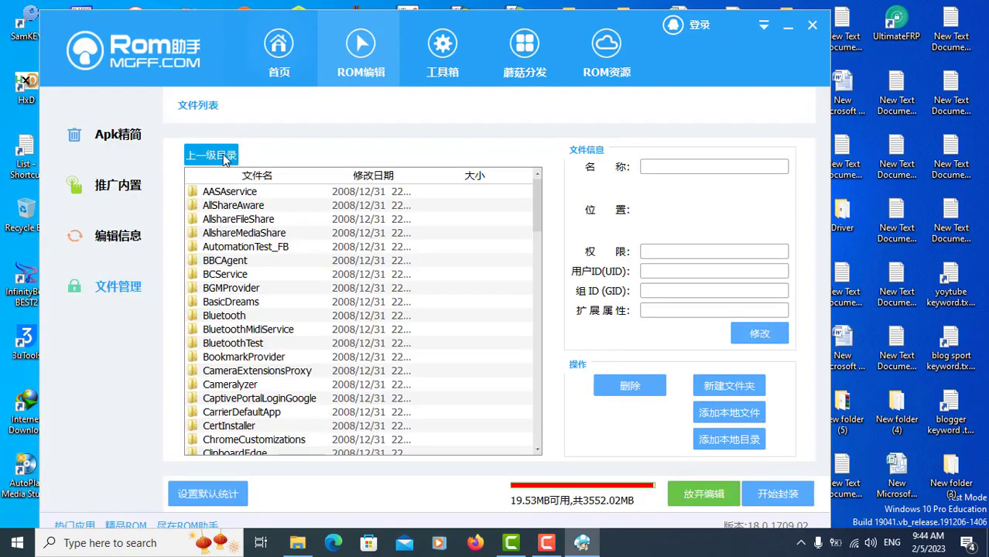
Repackage the edited ROM into a new system.img and open its output folder
click(778, 495)
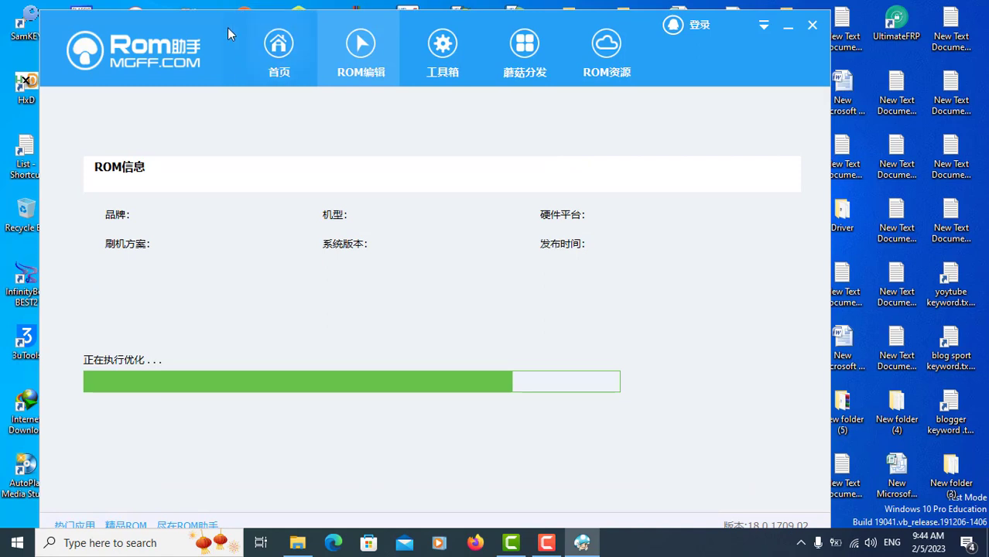
drag(228, 34, 228, 27)
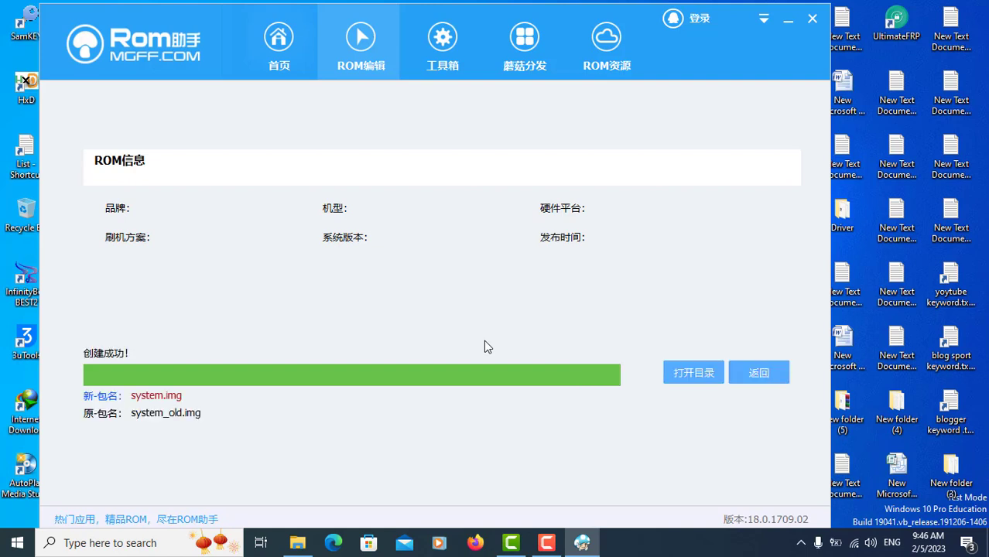
click(148, 413)
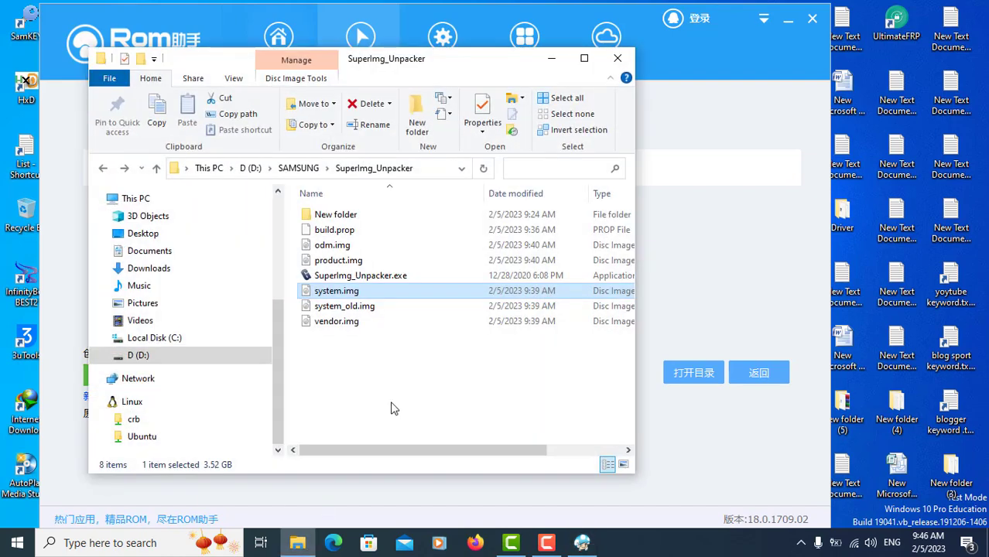
Close ROM助手 and delete system_old.img from the SuperImg_Unpacker folder
click(334, 308)
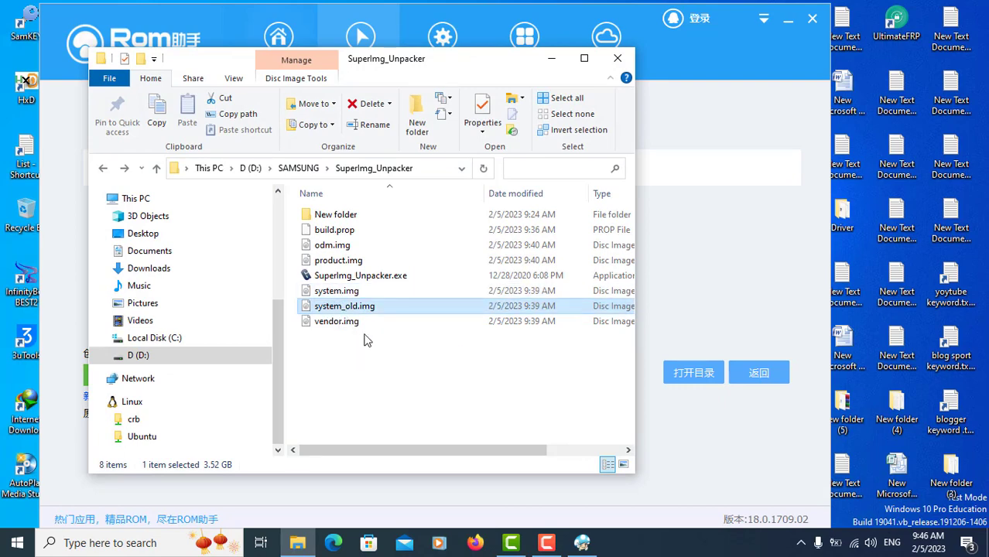
drag(214, 62, 355, 48)
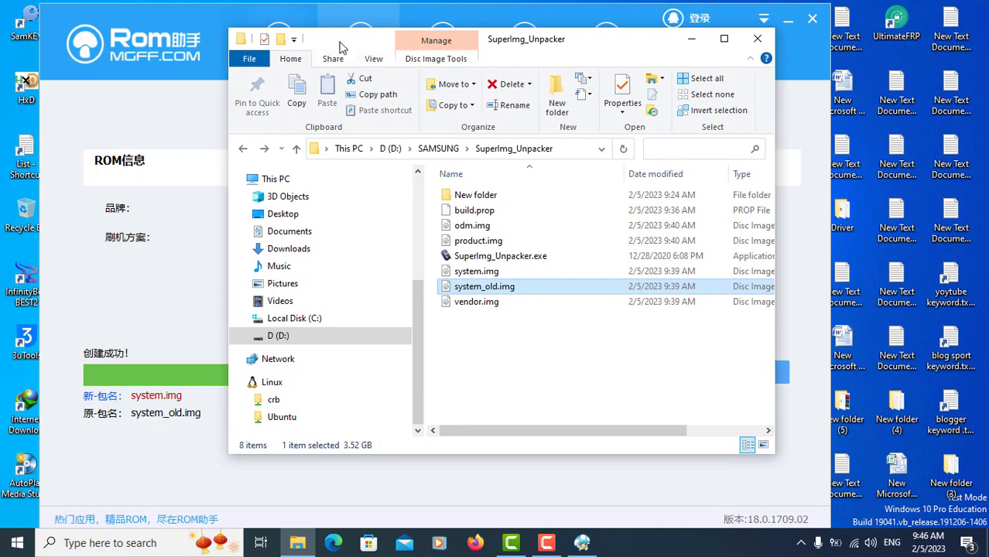
click(821, 56)
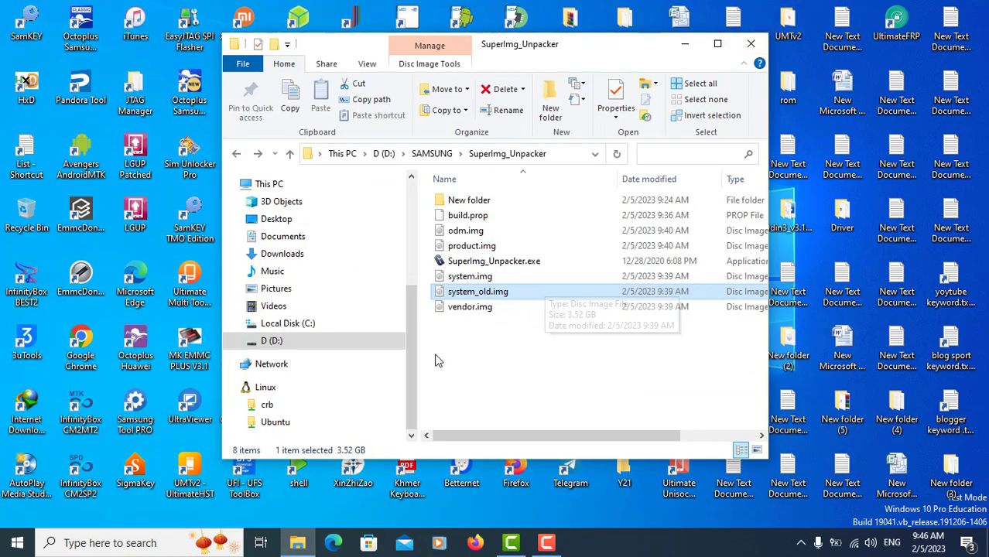
right_click(455, 300)
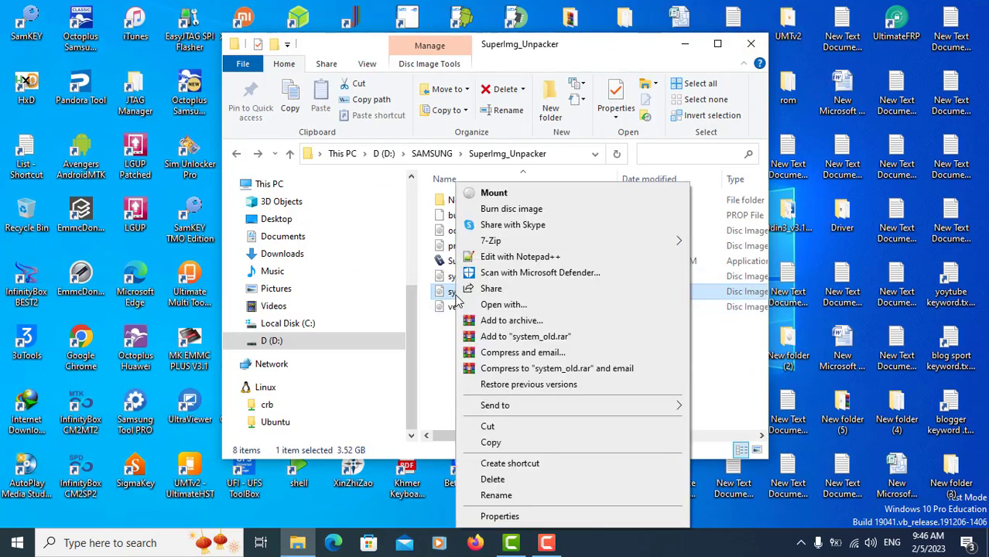
click(488, 478)
Permanently delete system_old.img from the Recycle Bin and close its window
double_click(31, 217)
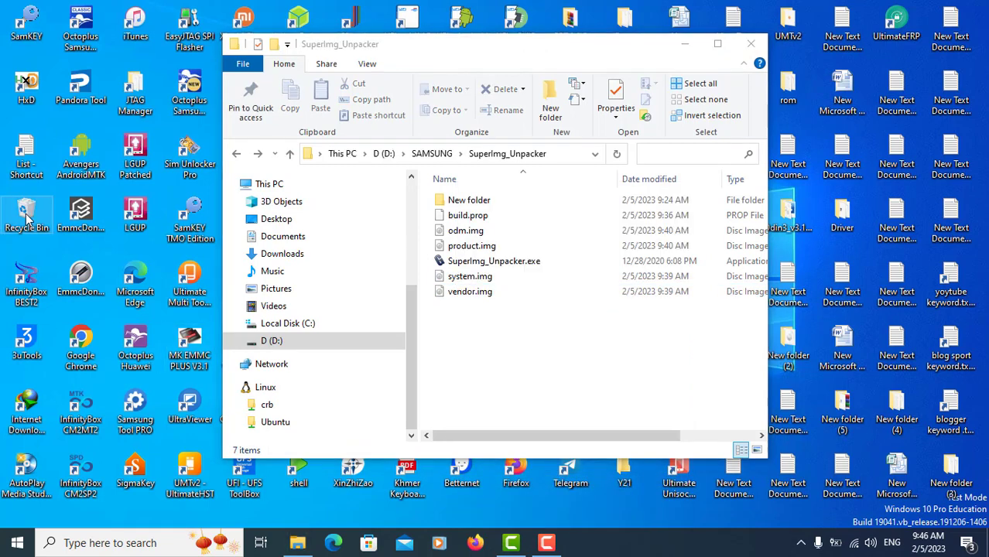
right_click(480, 220)
click(517, 273)
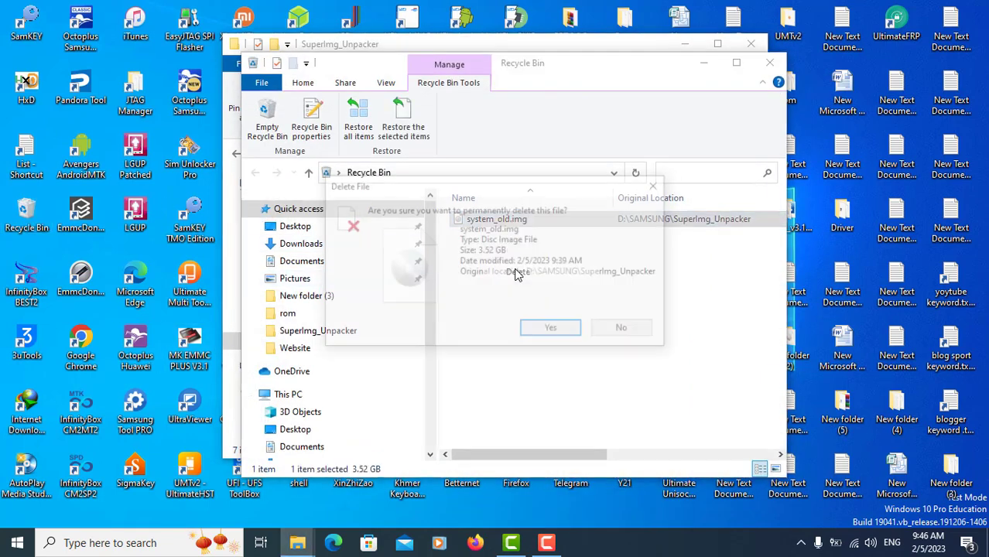
click(554, 333)
click(770, 63)
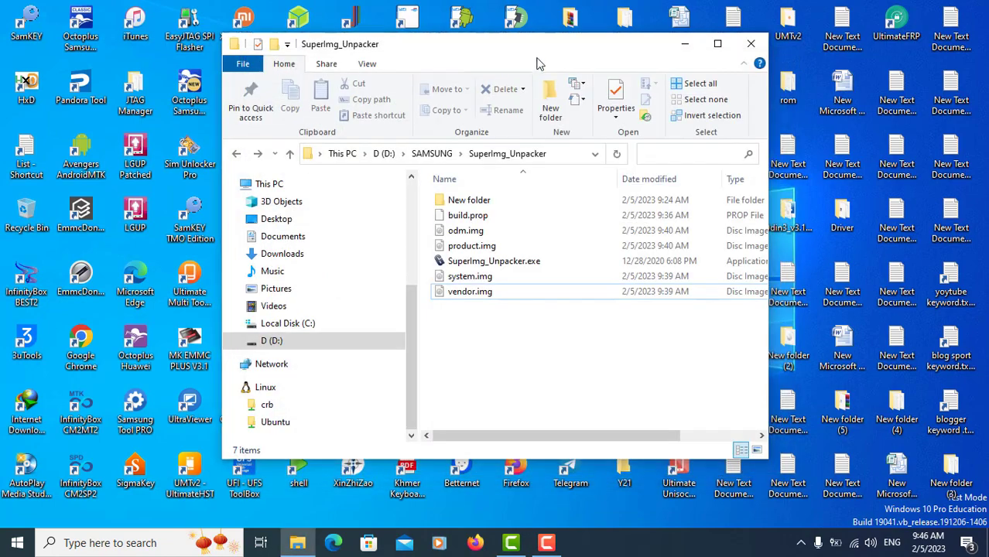
Open the rom folder on the desktop and arrange its window beside the SuperImg_Unpacker folder
drag(535, 46, 504, 56)
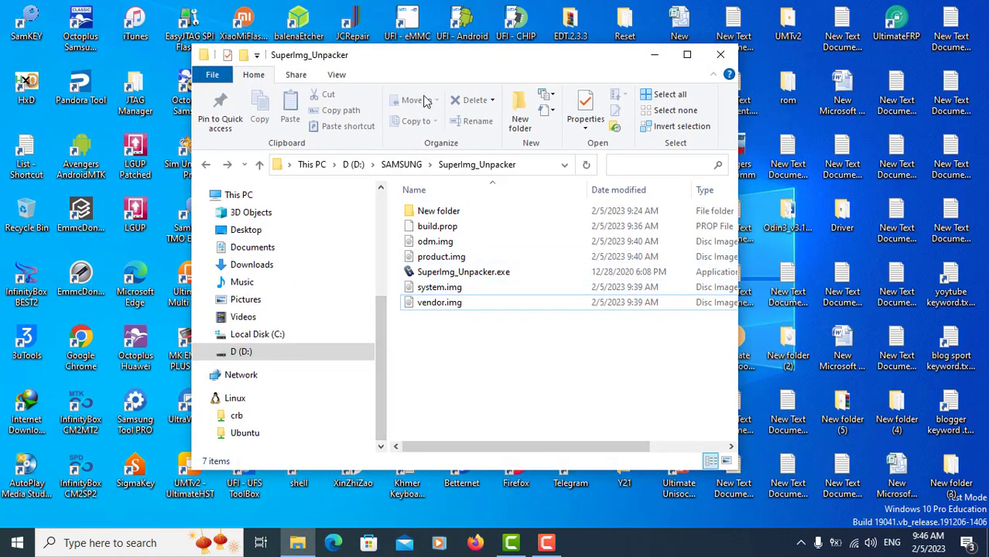
drag(442, 56, 260, 79)
double_click(788, 91)
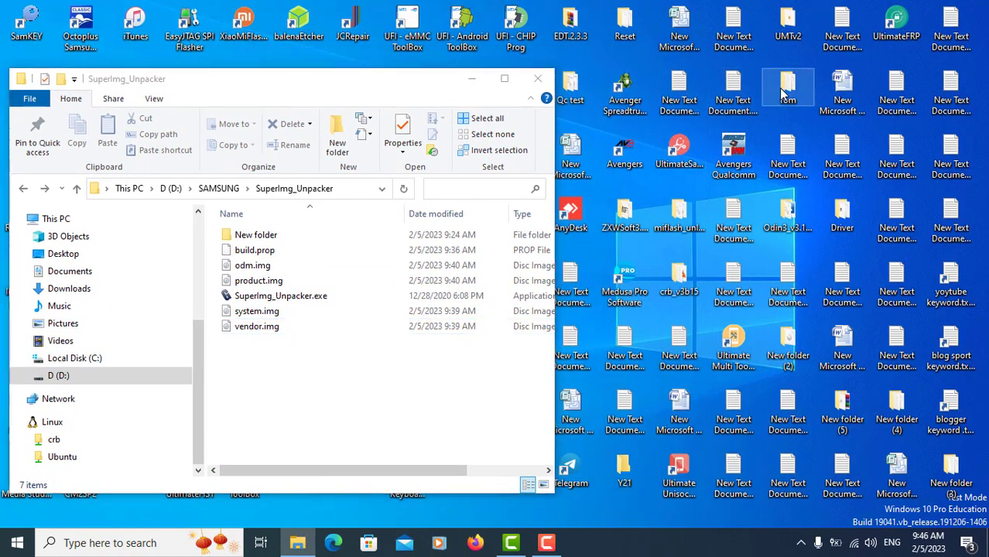
drag(165, 106, 352, 97)
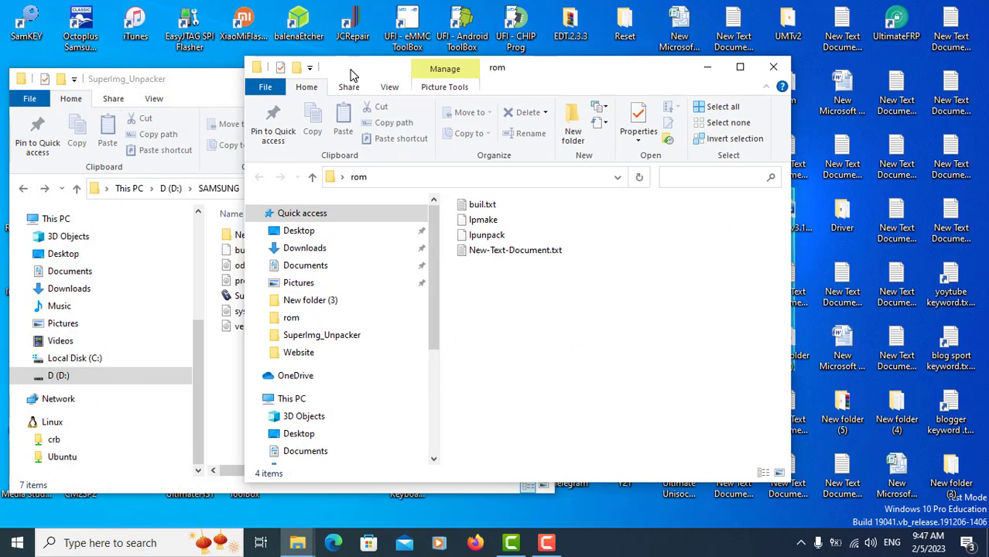
click(225, 155)
click(608, 104)
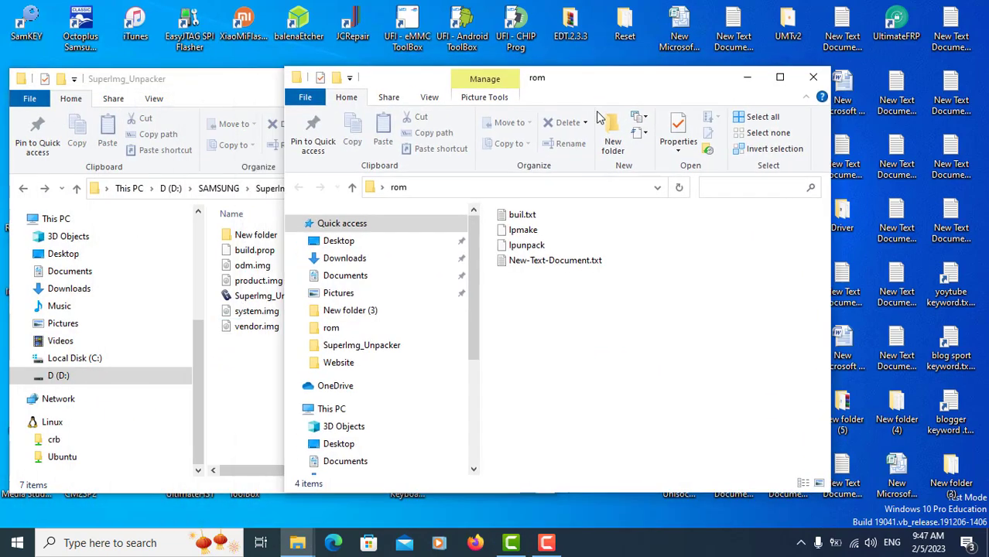
click(190, 80)
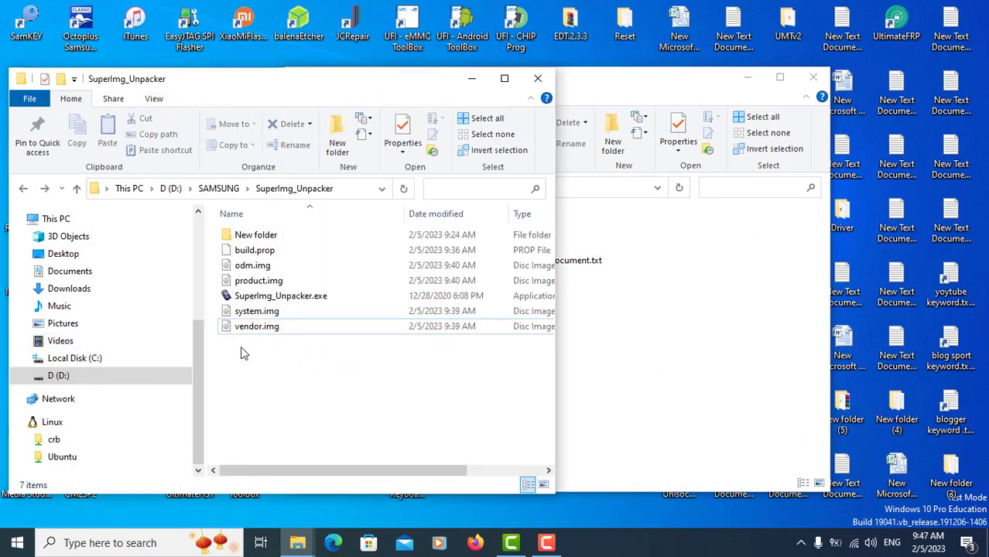
click(651, 162)
drag(283, 365, 391, 361)
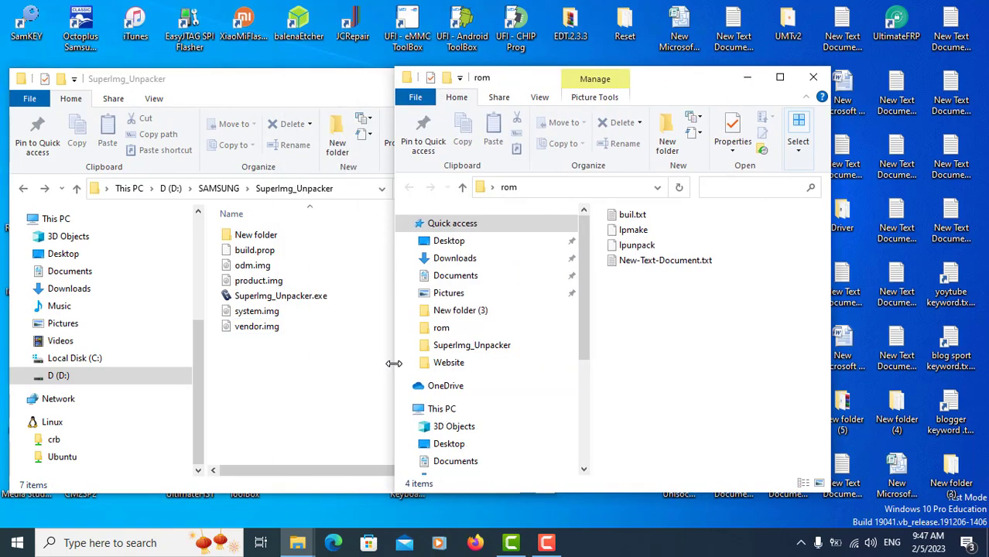
Move odm.img, product.img, system.img and vendor.img from the SuperImg_Unpacker folder into the rom folder
click(240, 328)
ctrl+click(255, 311)
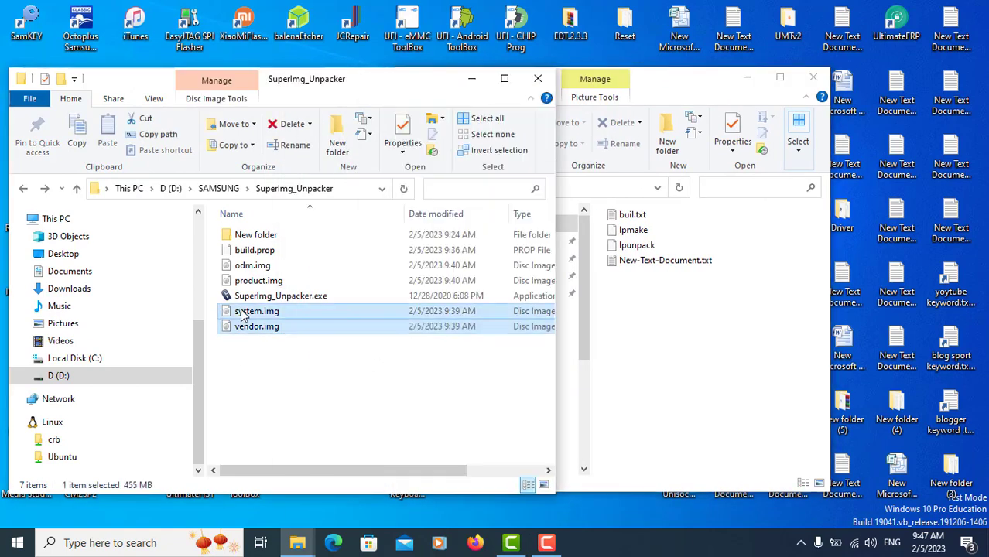
ctrl+click(257, 281)
ctrl+click(254, 267)
right_click(258, 273)
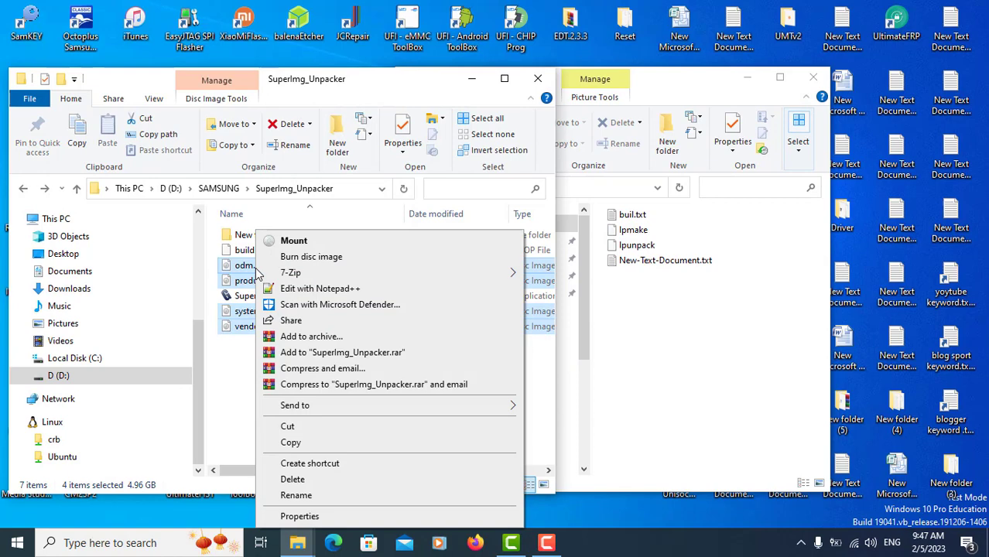
click(292, 427)
right_click(653, 349)
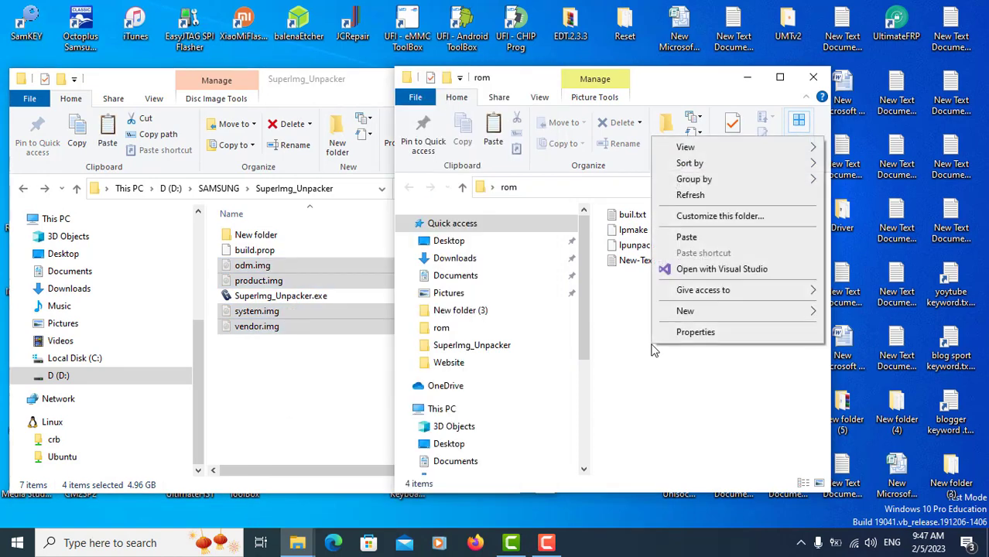
click(681, 237)
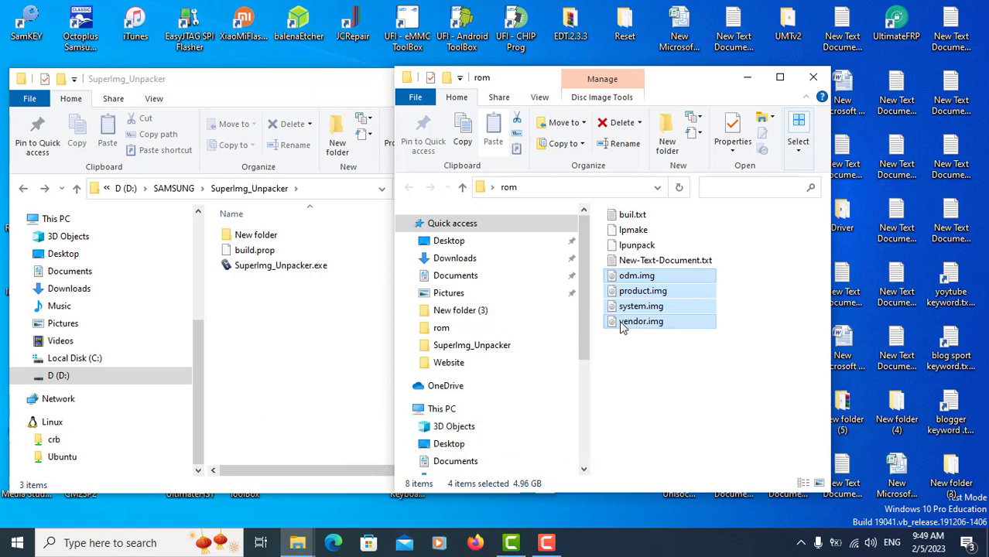
Close the SuperImg_Unpacker folder, reposition the rom window and deselect its files
click(275, 84)
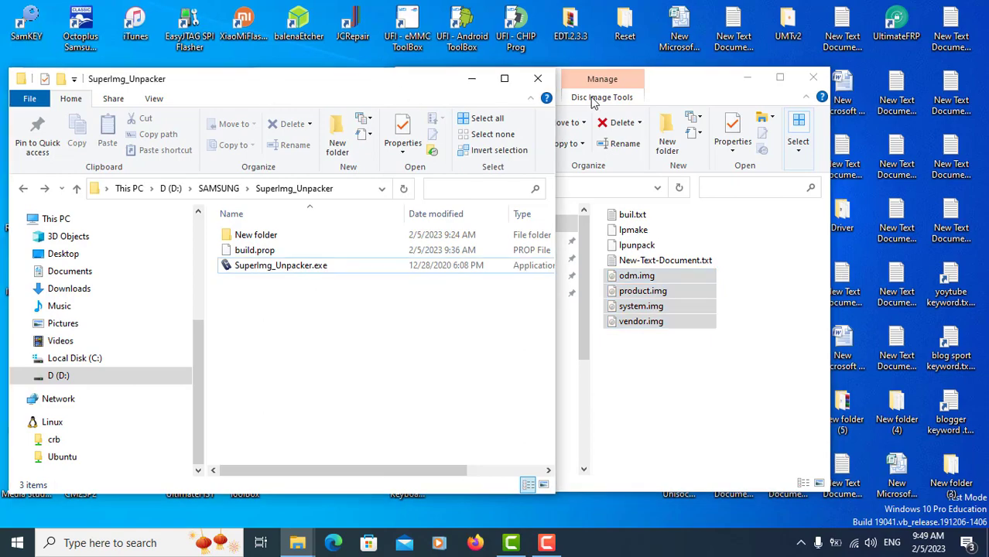
click(538, 78)
drag(515, 77, 275, 55)
click(424, 376)
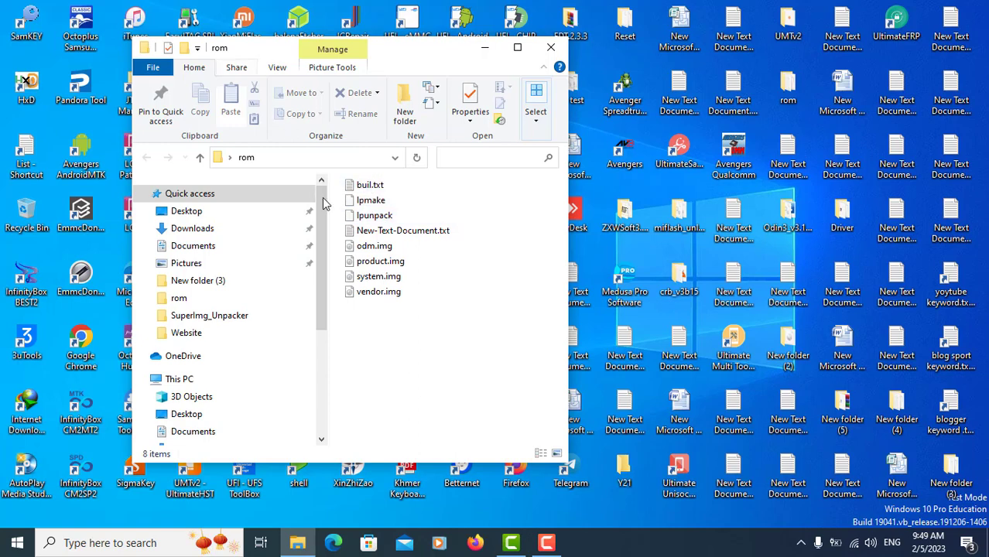
Open buil.txt from the rom folder and copy its line "cd /mnt/c/users/Administrator/desktop"
click(375, 190)
double_click(377, 192)
drag(384, 151, 452, 217)
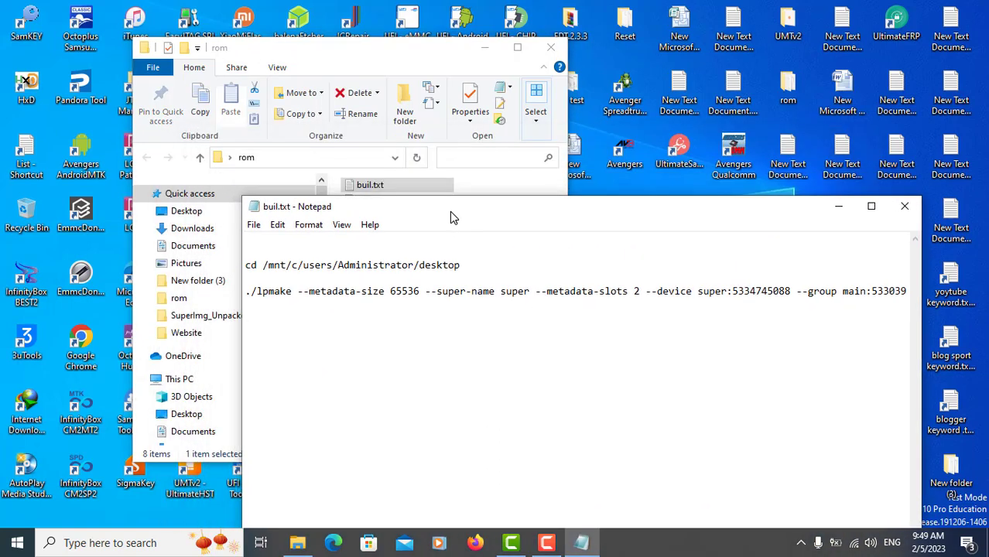
click(460, 265)
drag(460, 265, 250, 265)
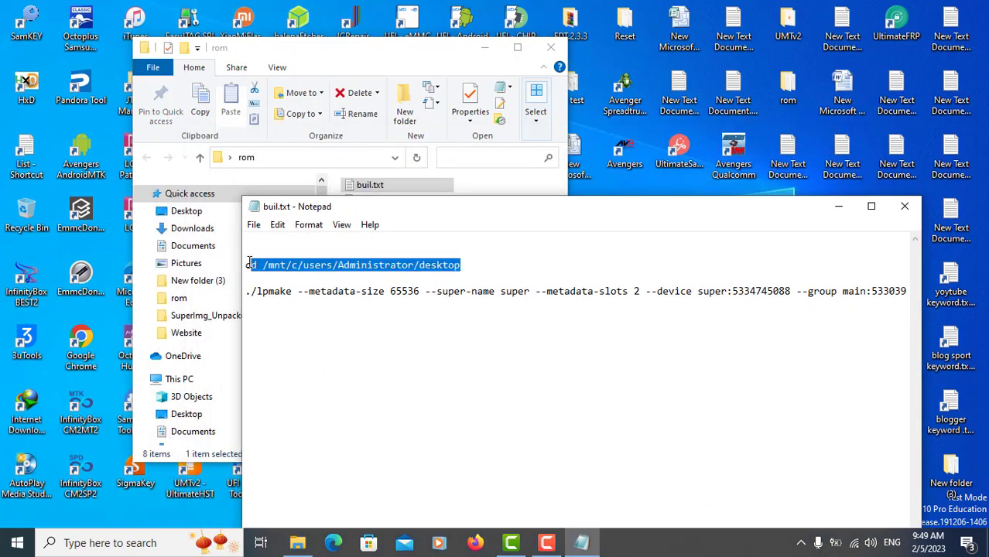
right_click(288, 264)
click(322, 313)
drag(412, 216, 465, 240)
Launch the Ubuntu terminal, shrink its window and arrange it above the rom folder window
click(332, 56)
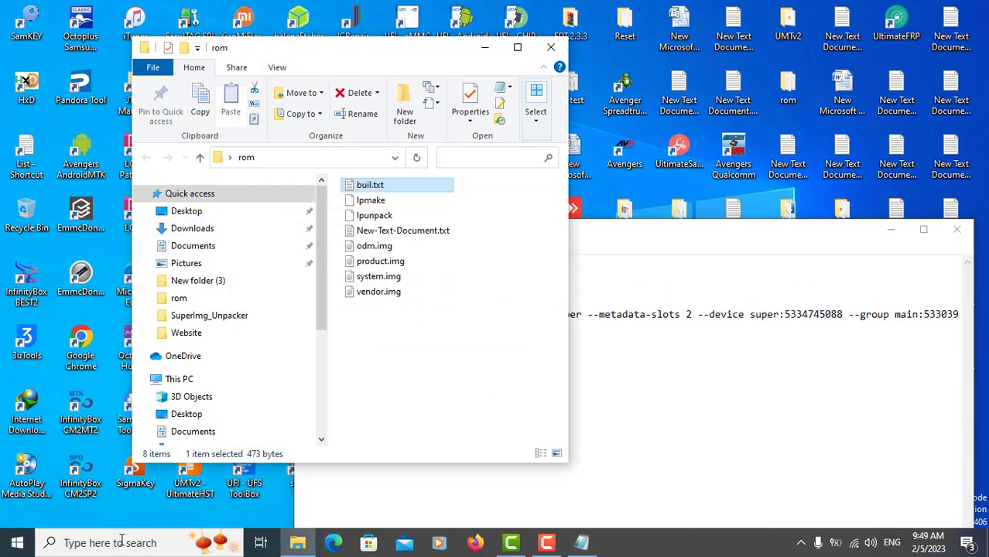
click(17, 544)
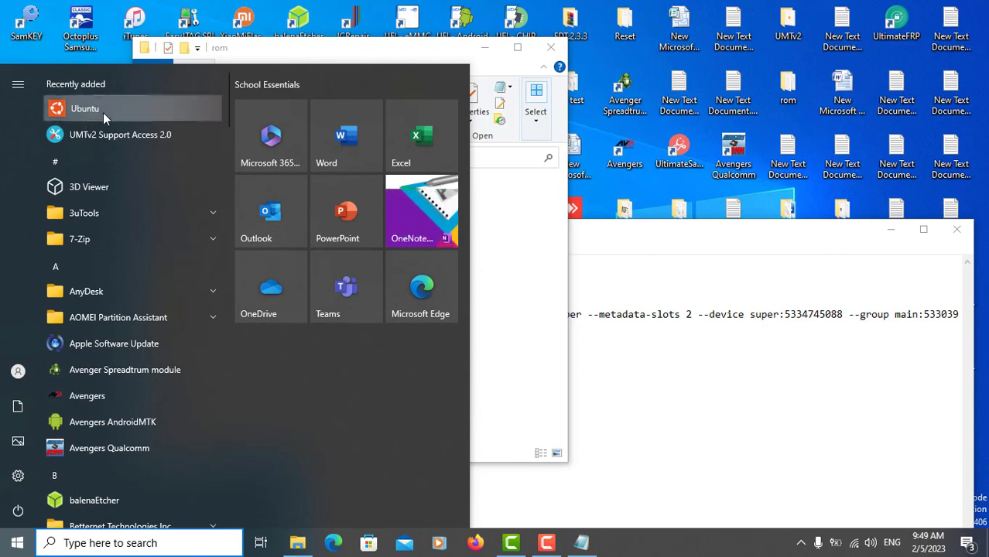
click(103, 113)
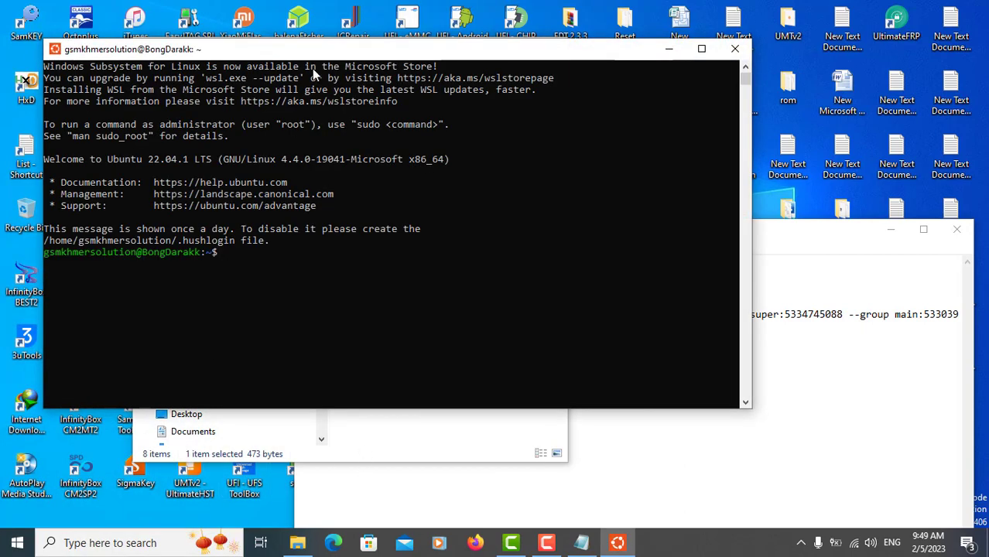
click(367, 456)
drag(354, 31, 340, 136)
click(343, 68)
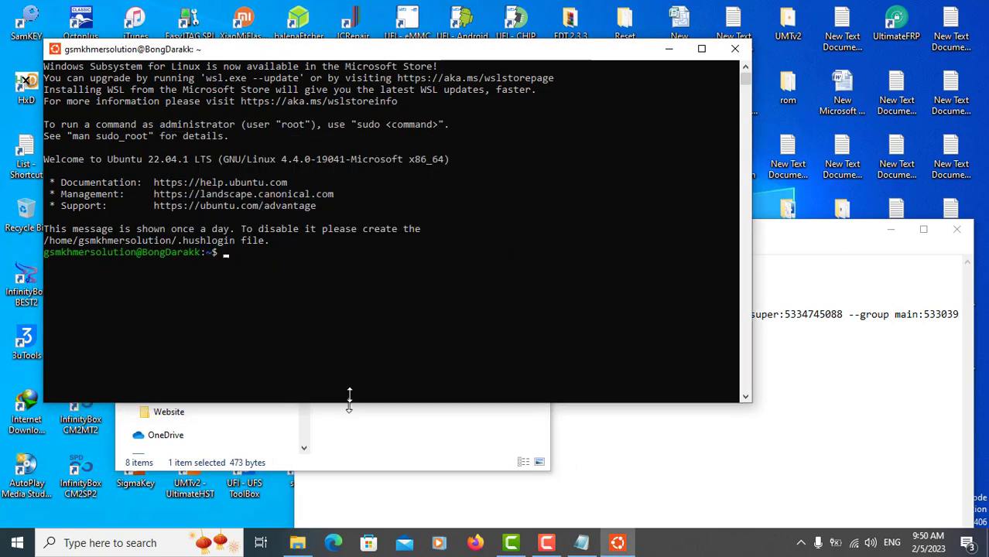
drag(349, 402, 360, 265)
click(746, 257)
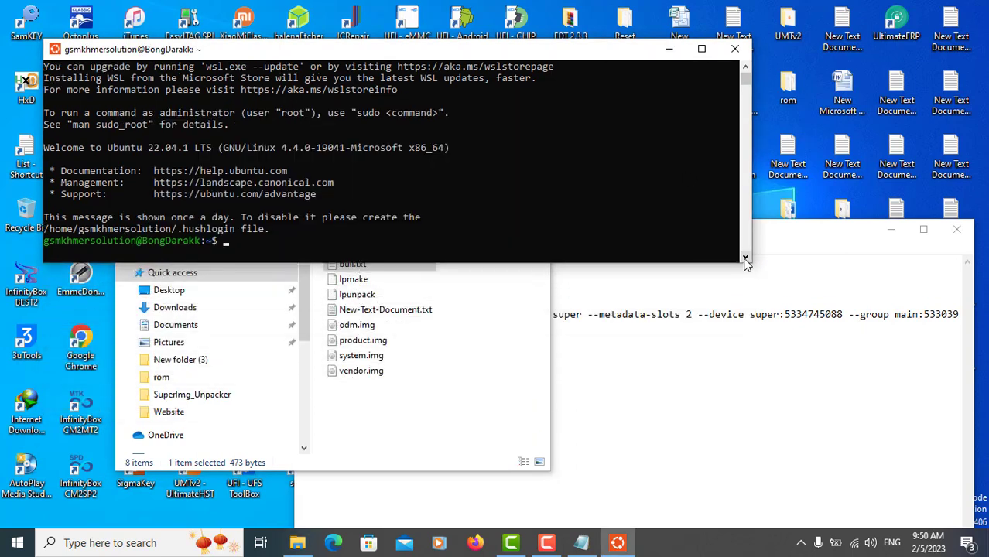
click(747, 258)
scroll(746, 262, down, 3)
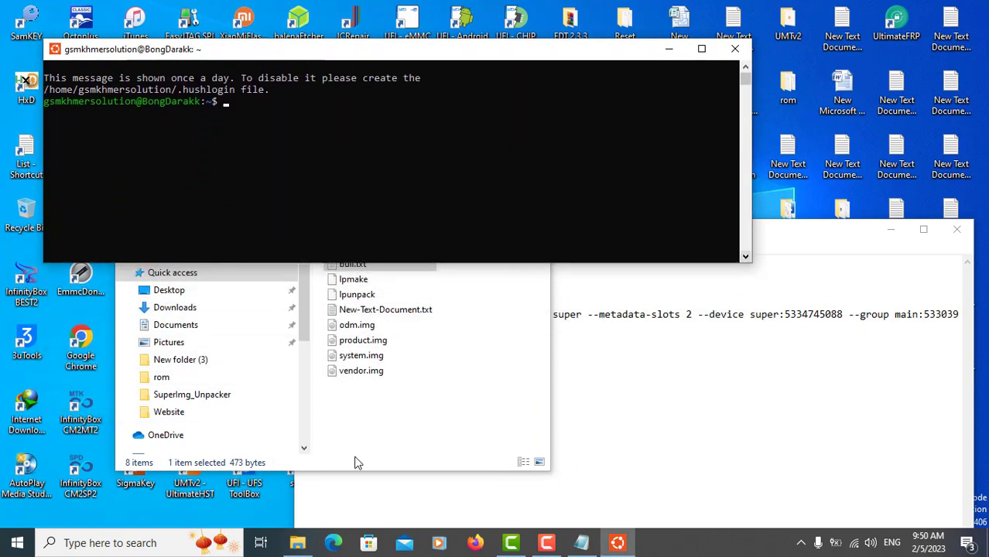
click(420, 458)
drag(376, 120, 359, 184)
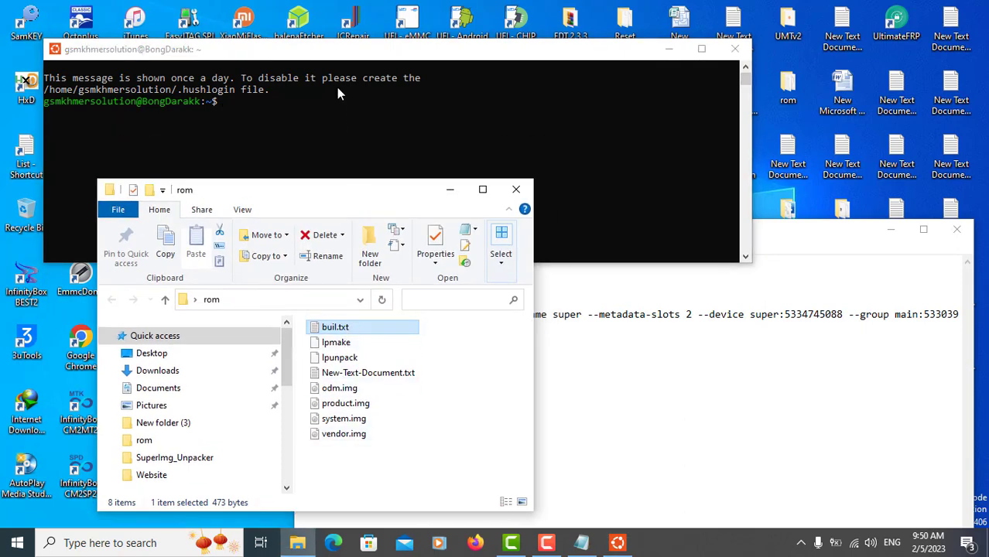
Change the Ubuntu working directory to /mnt/c/users/Administrator/desktop and on into its "rom" folder
right_click(333, 49)
mouse_move(350, 157)
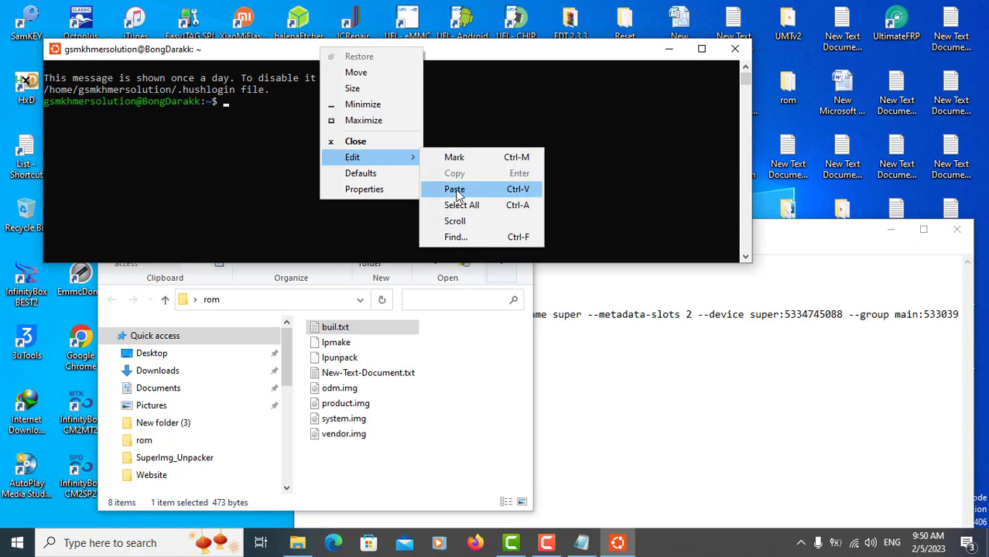
click(459, 193)
key(Return)
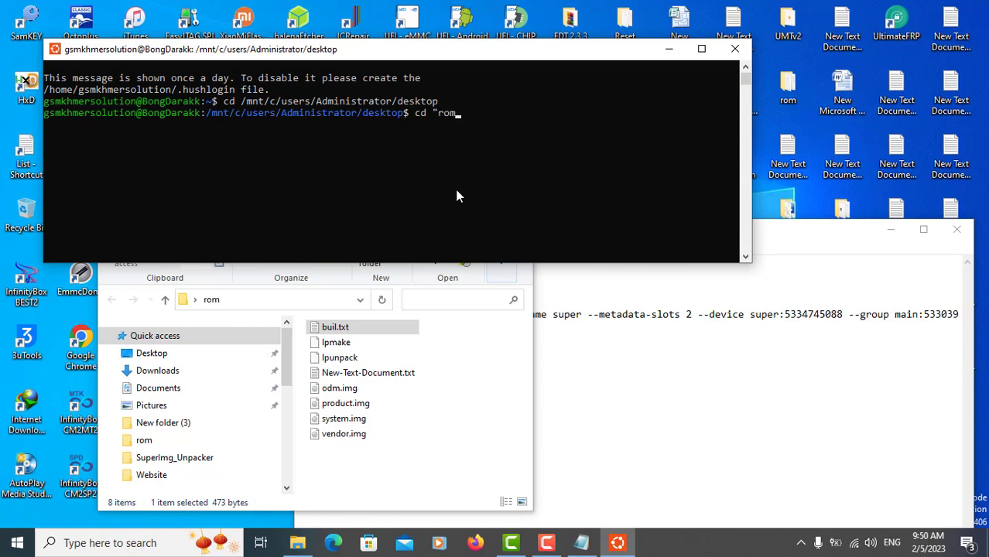
key(Return)
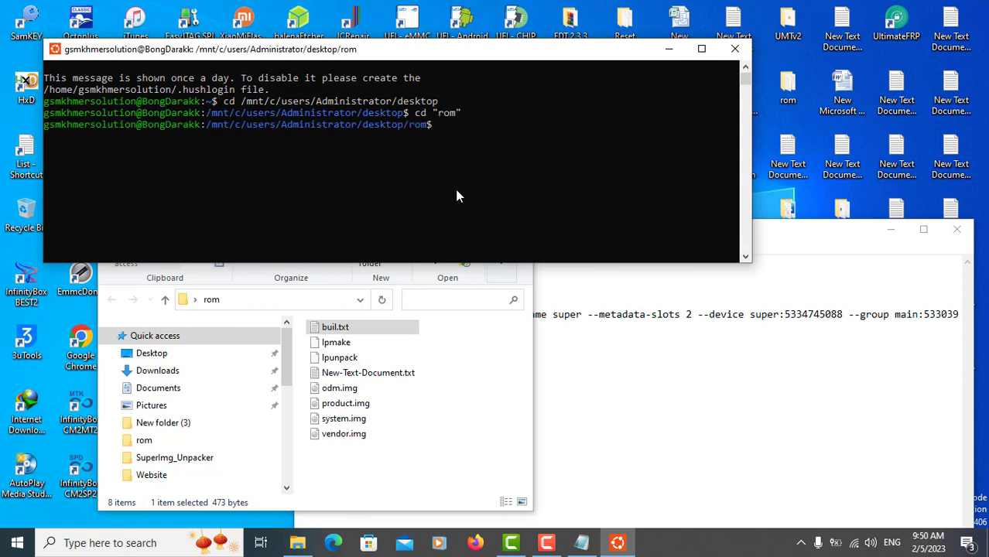
Copy the complete ./lpmake command line from buil.txt and minimize Notepad
click(779, 260)
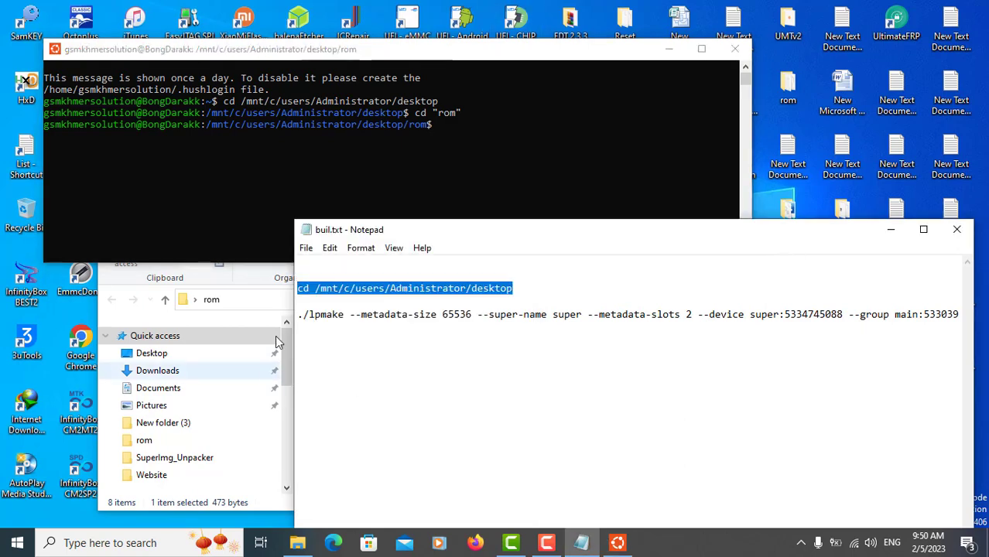
drag(298, 314, 978, 319)
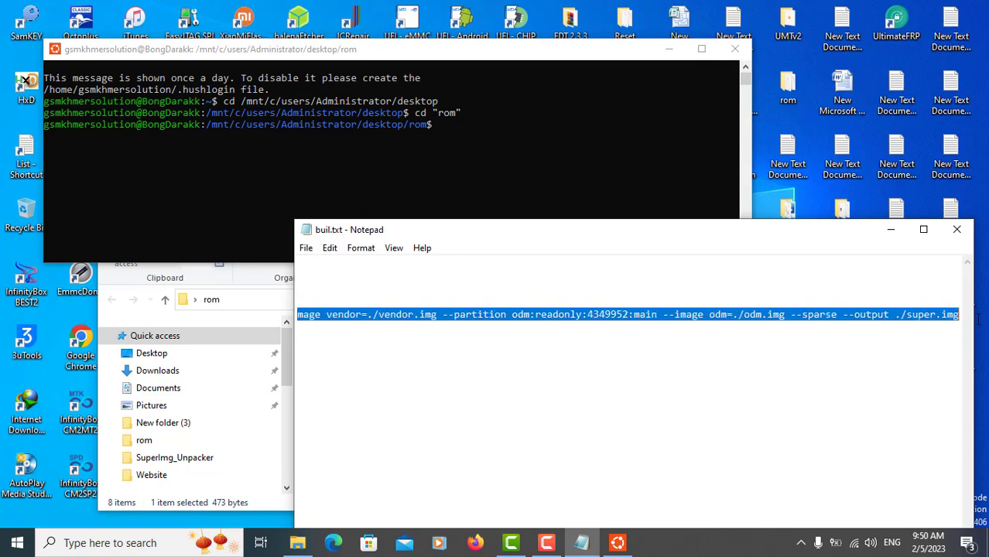
right_click(480, 315)
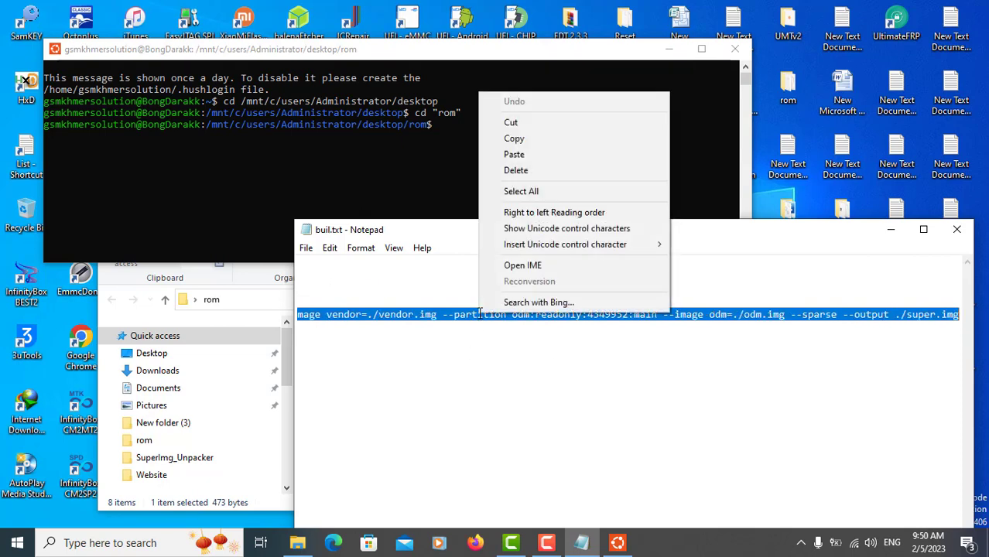
click(519, 138)
click(893, 231)
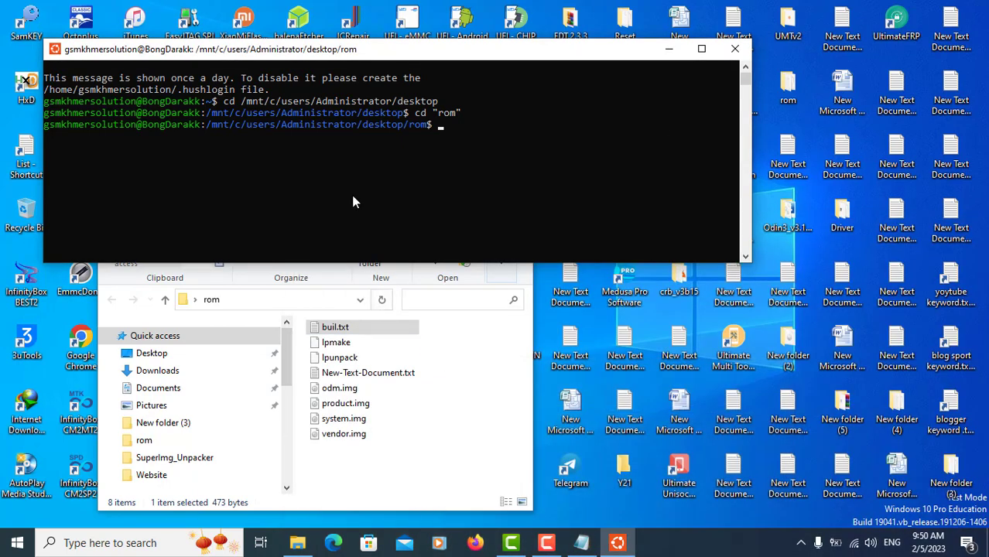
Run the copied lpmake command in Ubuntu to build a sparse super.img from the product, system, vendor and odm images
right_click(393, 55)
mouse_move(422, 159)
click(541, 198)
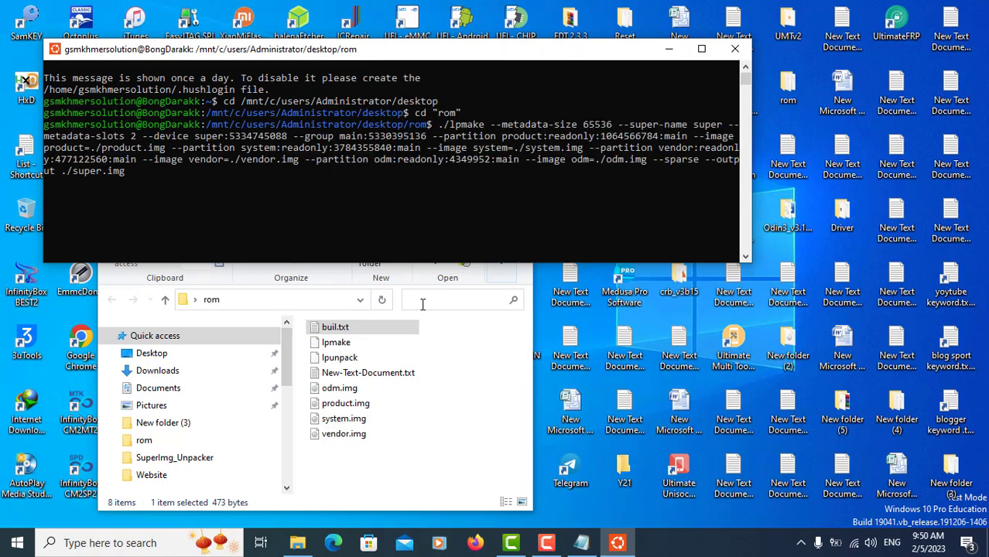
key(Return)
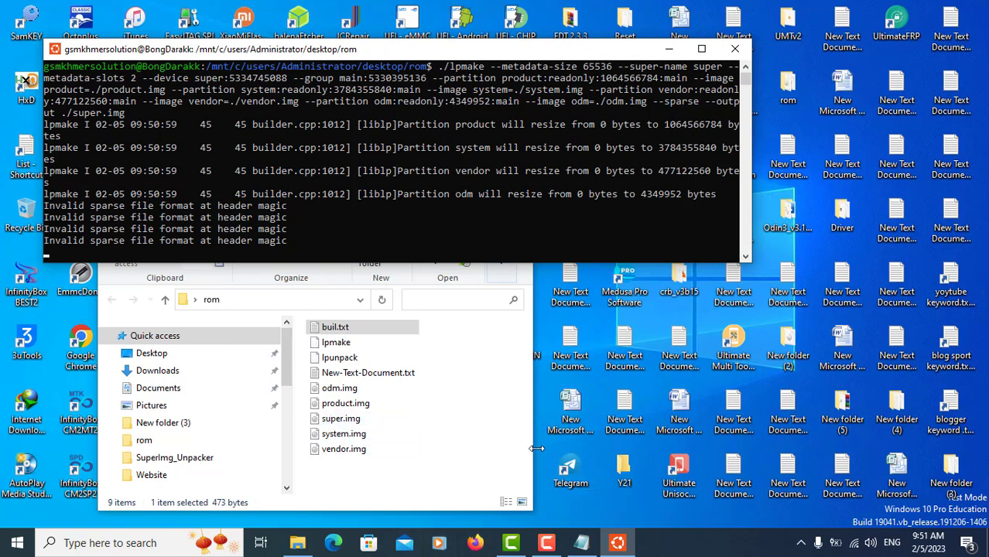
Widen the rom folder window and show its files in Details layout
drag(536, 447, 718, 449)
click(396, 58)
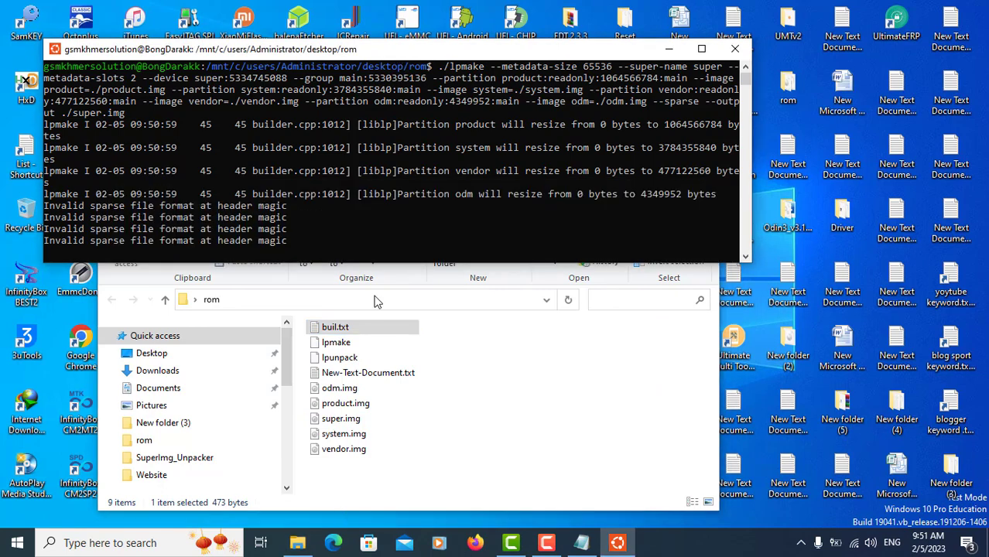
click(524, 373)
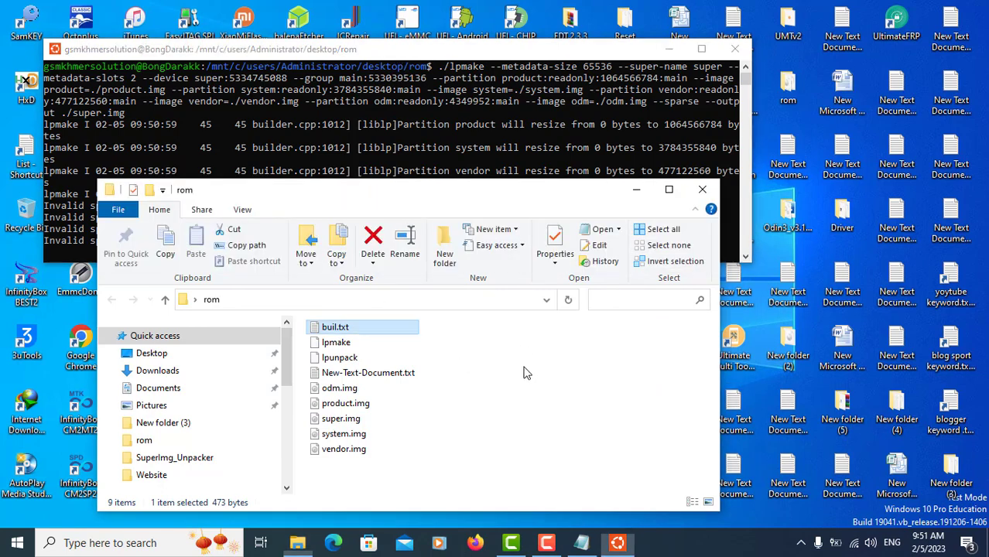
click(251, 218)
click(335, 259)
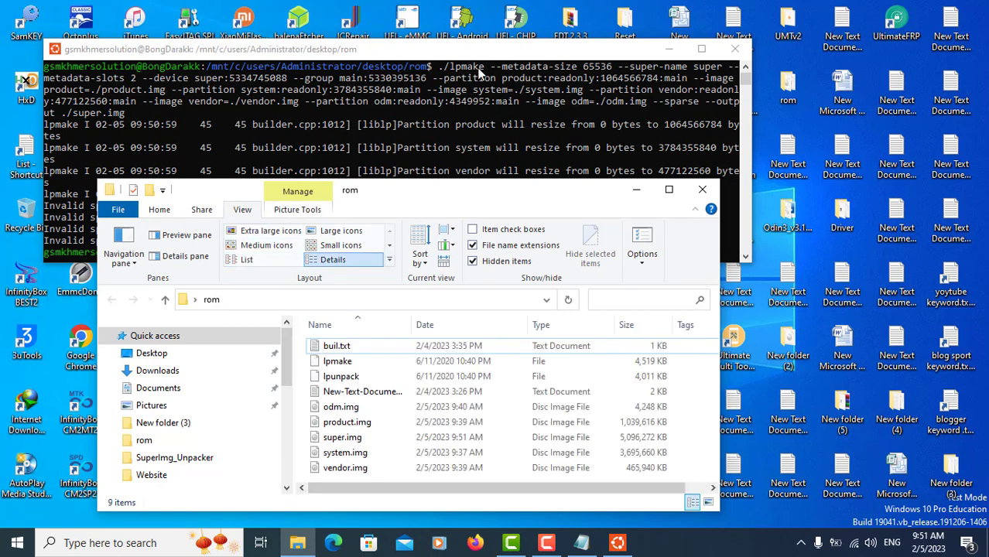
click(480, 71)
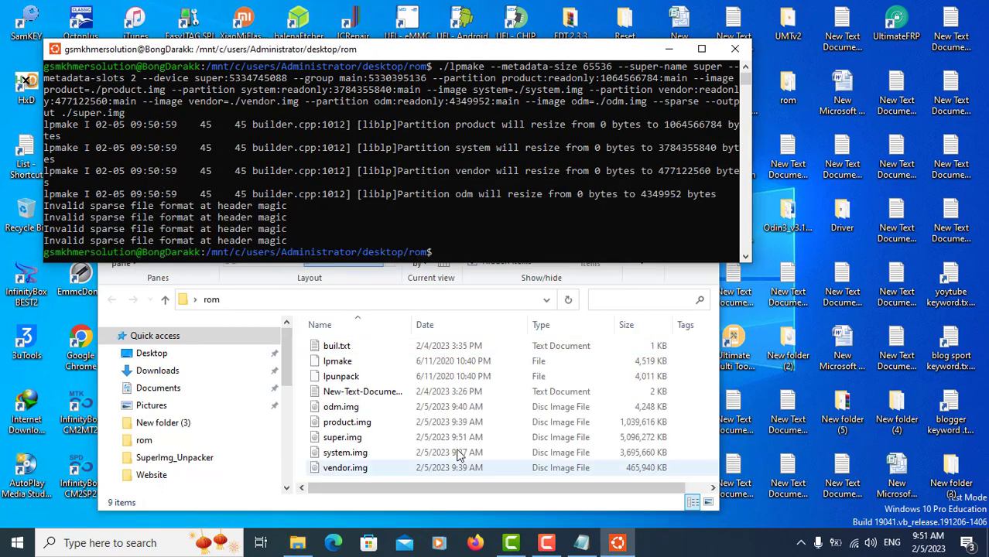
drag(719, 397, 731, 396)
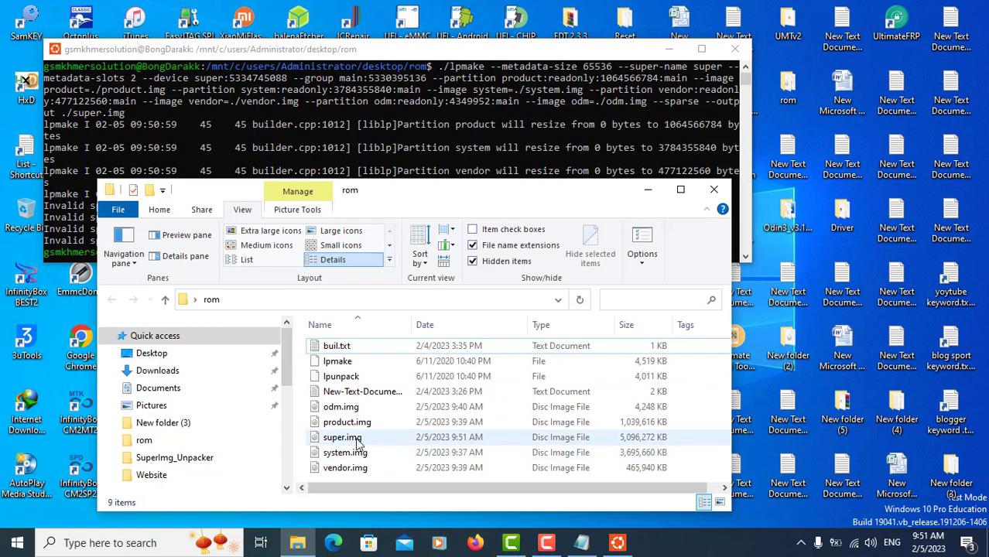
Open the new super.img in 7-Zip to inspect the images it contains, and close the archive and the rom folder
click(517, 438)
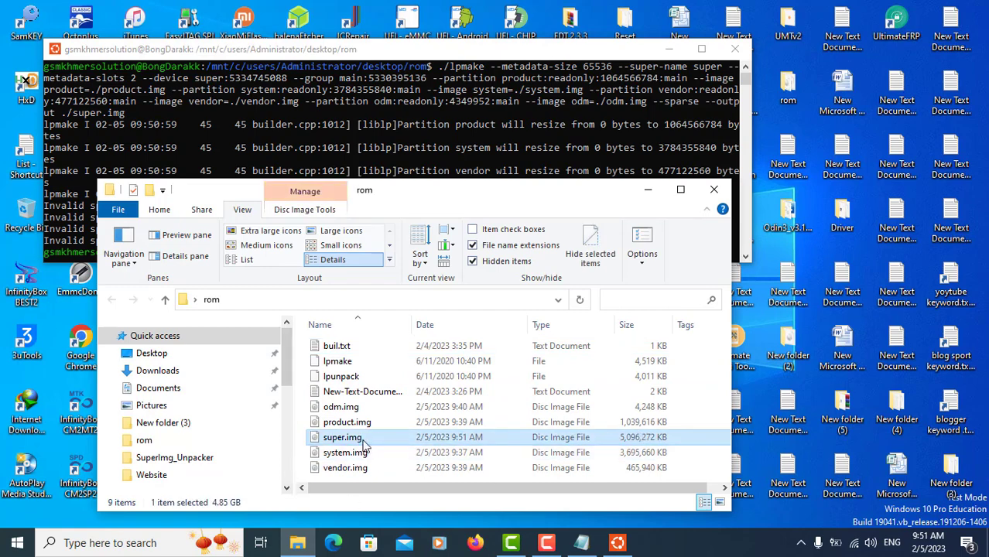
right_click(334, 441)
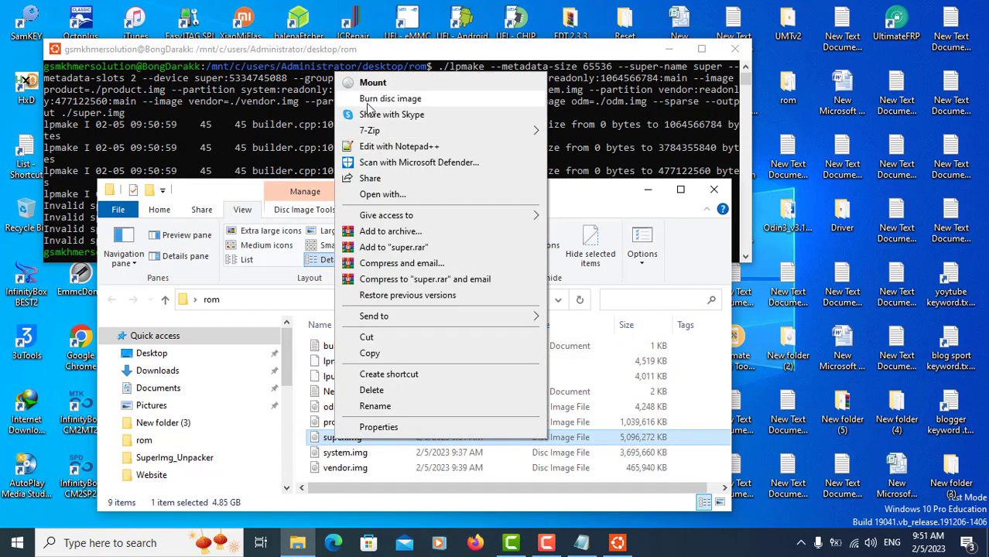
mouse_move(372, 130)
click(619, 130)
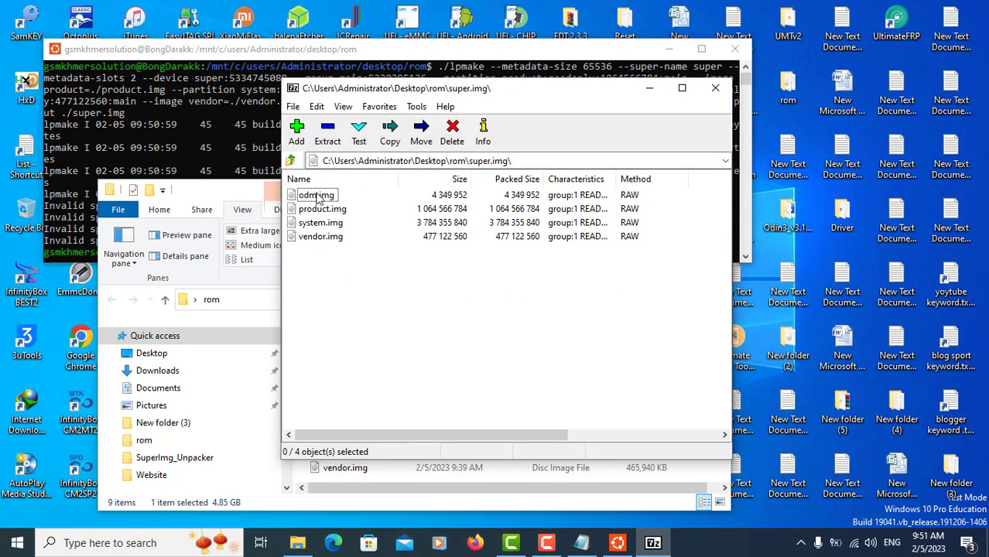
click(715, 88)
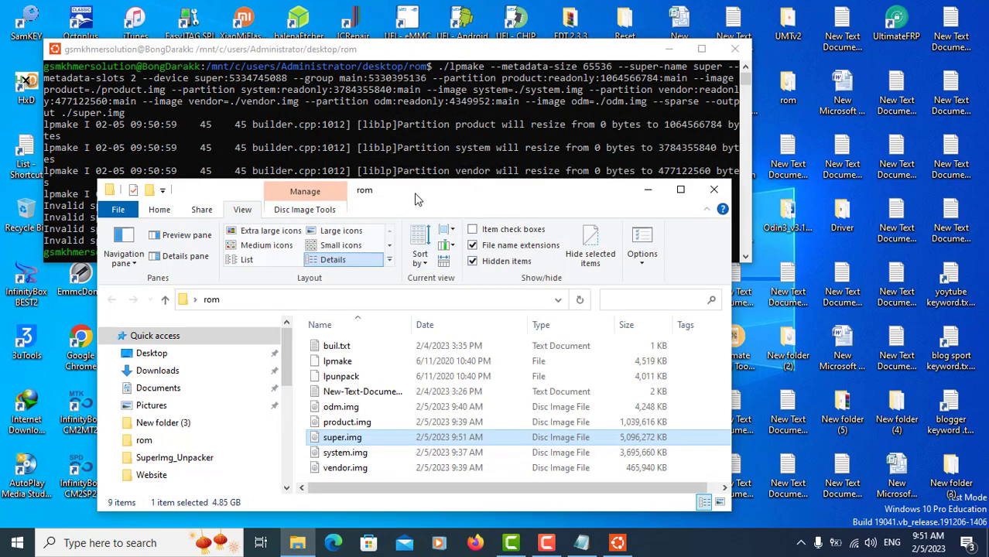
click(714, 189)
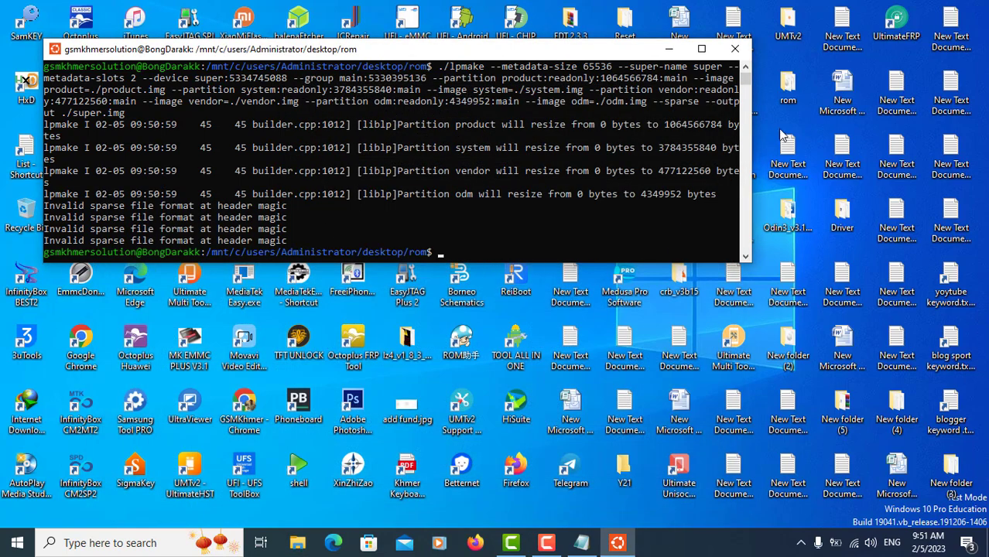